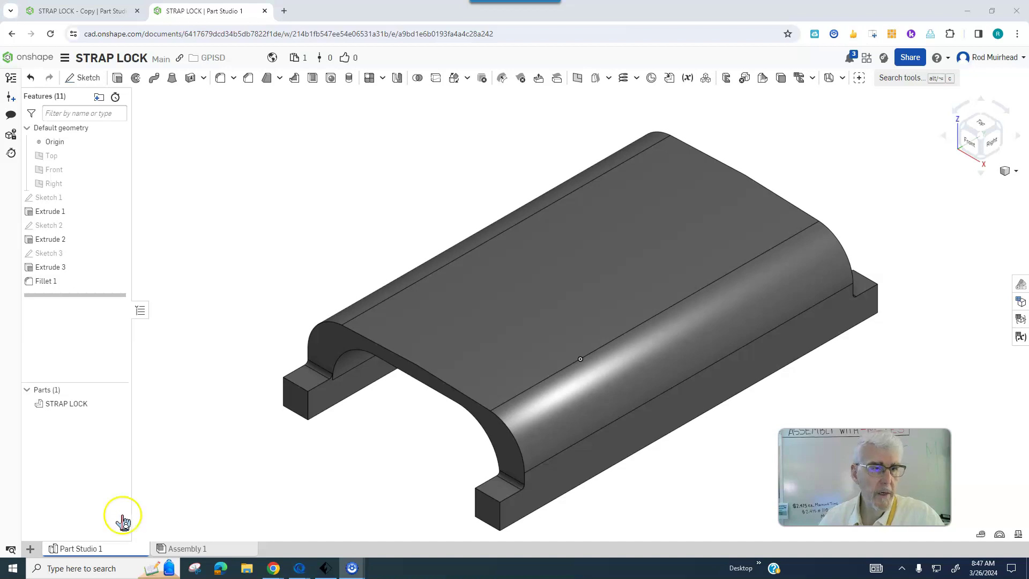
# - Pan and orbit the original part to inspect its underside and top
pyautogui.moveTo(299, 515); pyautogui.dragTo(293, 506, button='middle')
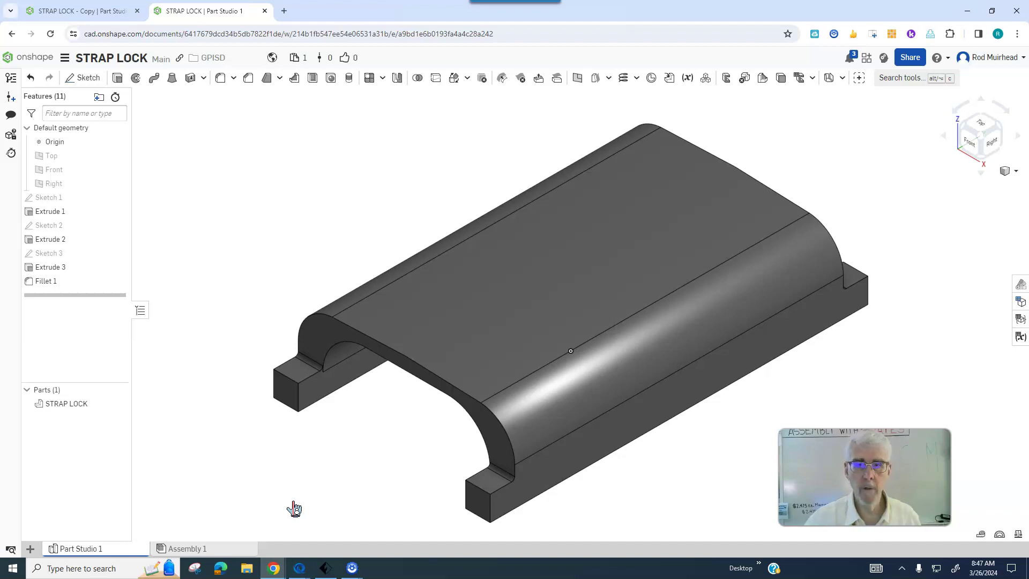
pyautogui.moveTo(294, 509); pyautogui.dragTo(305, 472, button='right')
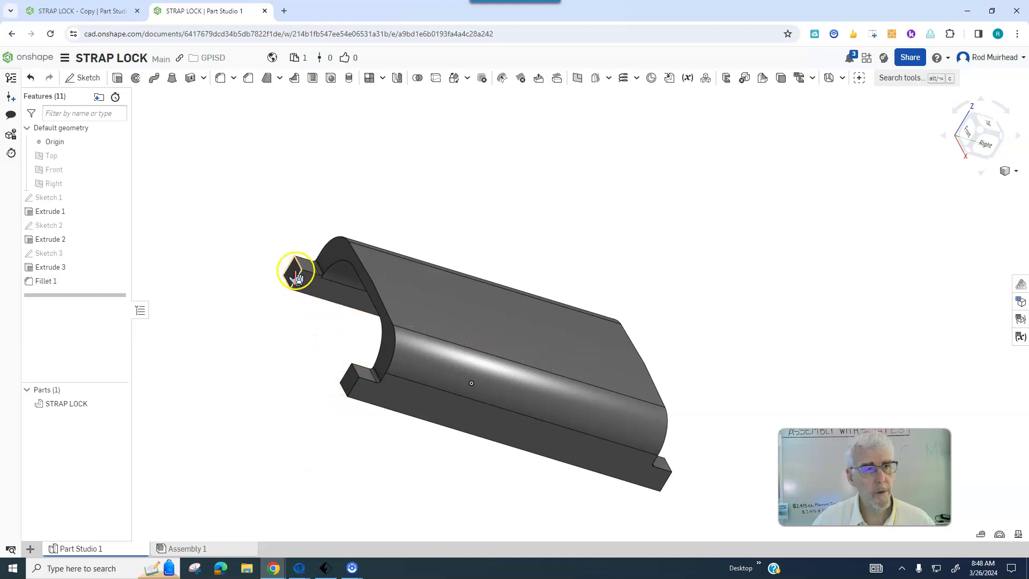
pyautogui.moveTo(445, 470); pyautogui.dragTo(367, 459, button='right')
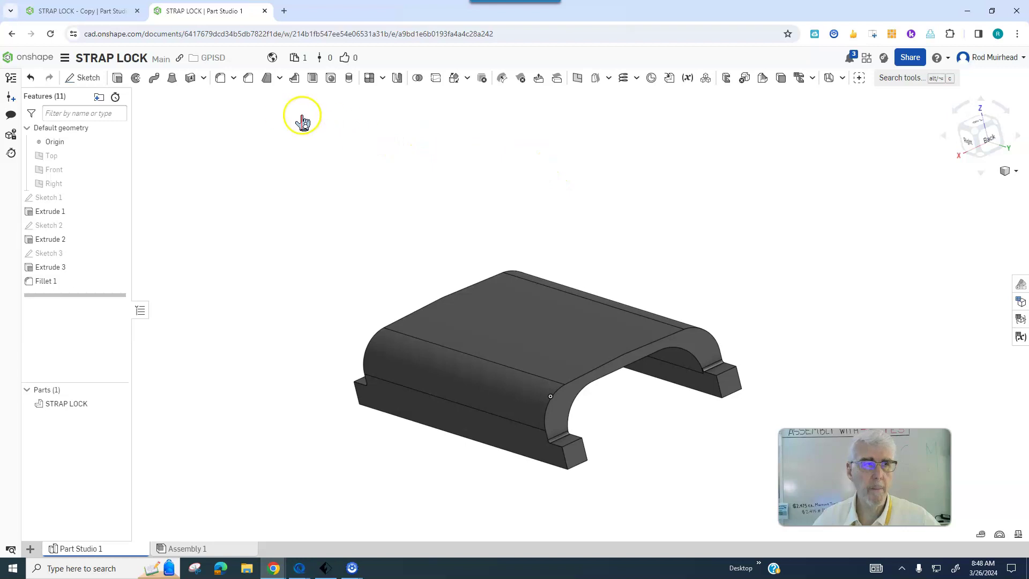
# - In STRAP LOCK - Copy, view the part from side, below, front and right, ending isometric
pyautogui.click(96, 14)
pyautogui.scroll(-3, 521, 410)
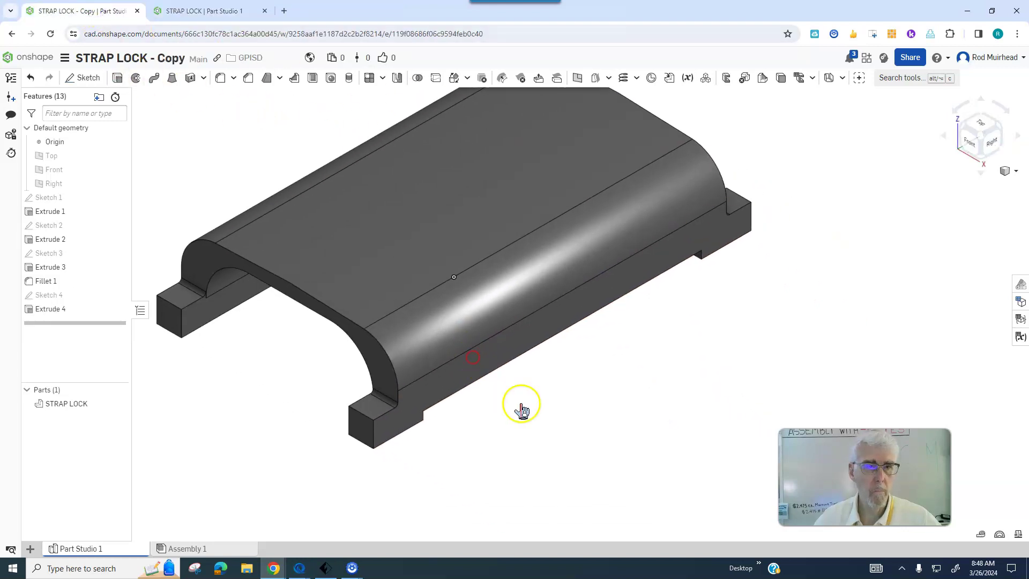
pyautogui.moveTo(522, 410); pyautogui.dragTo(472, 394, button='right')
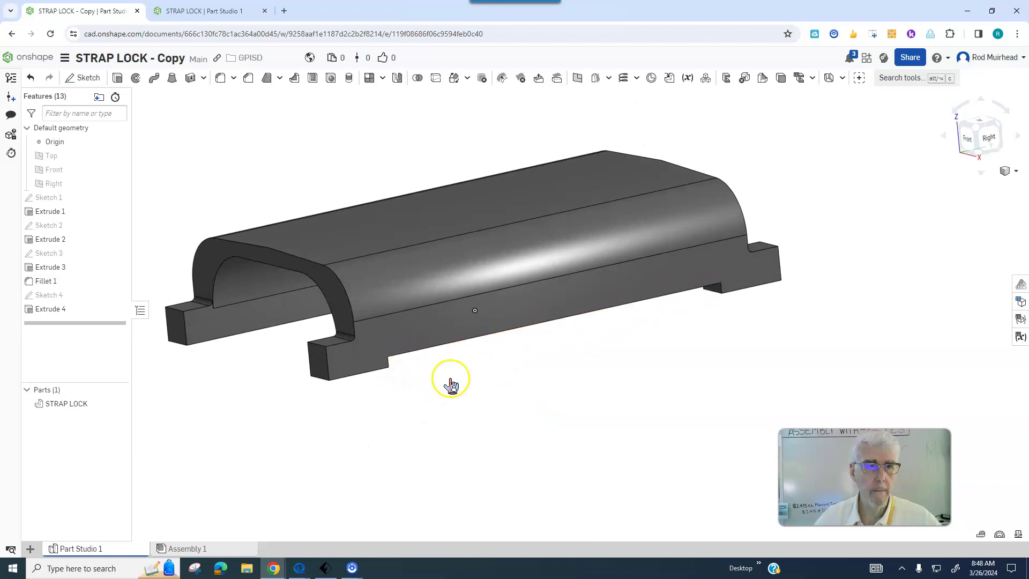
pyautogui.moveTo(478, 425); pyautogui.dragTo(538, 414, button='right')
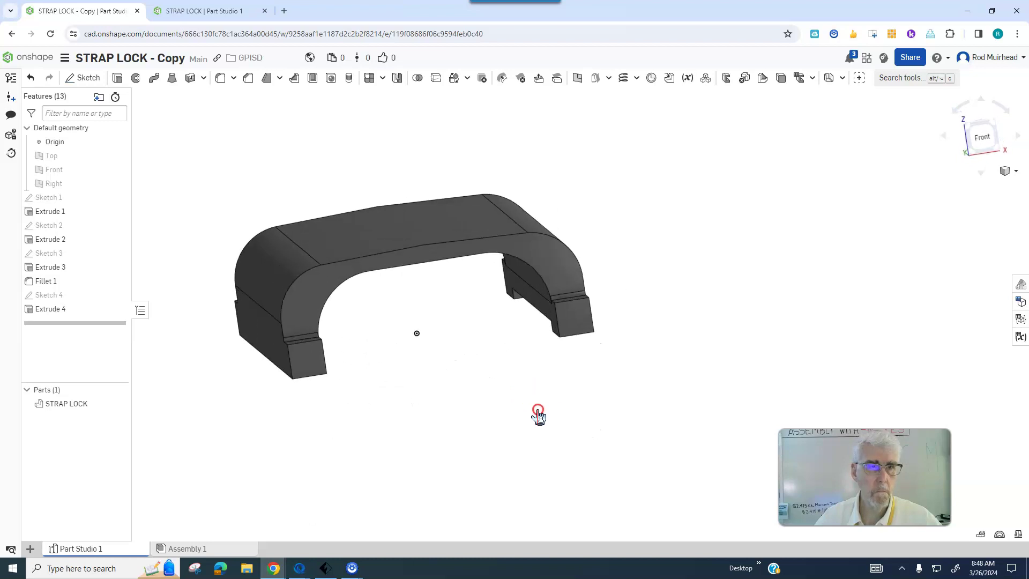
pyautogui.click(984, 144)
pyautogui.scroll(-5, 682, 314)
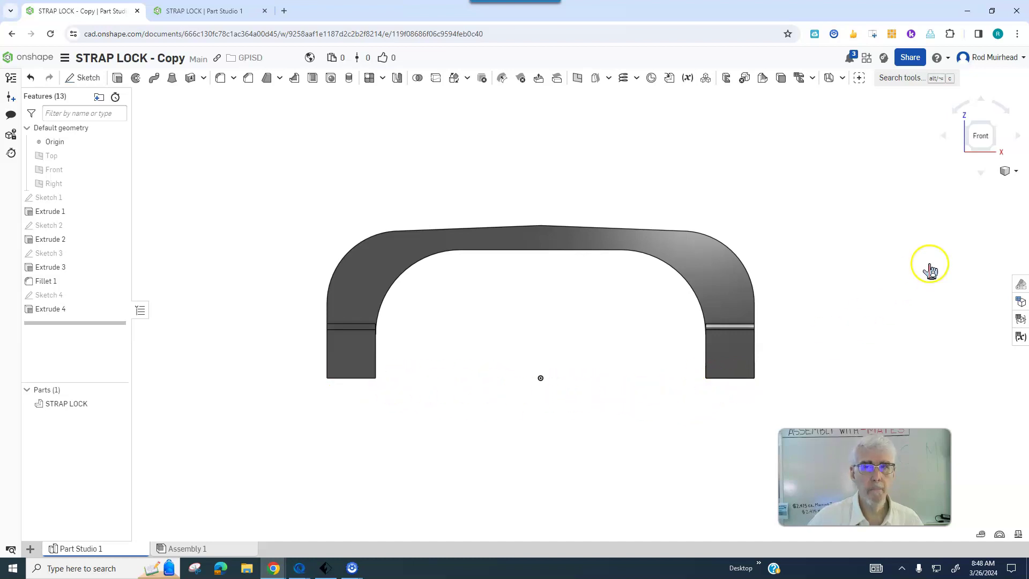
pyautogui.click(943, 141)
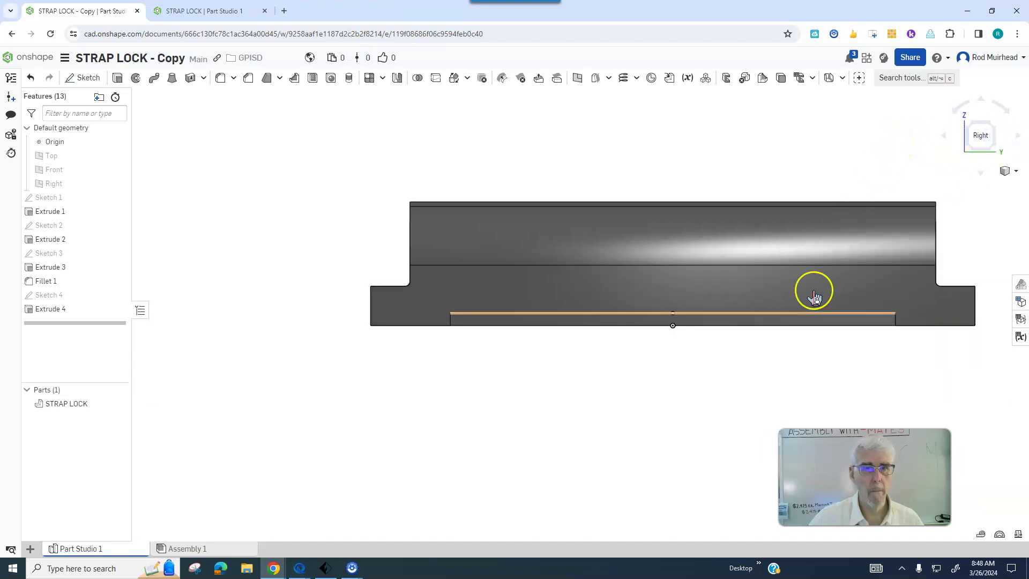
pyautogui.moveTo(772, 387); pyautogui.dragTo(761, 329, button='right')
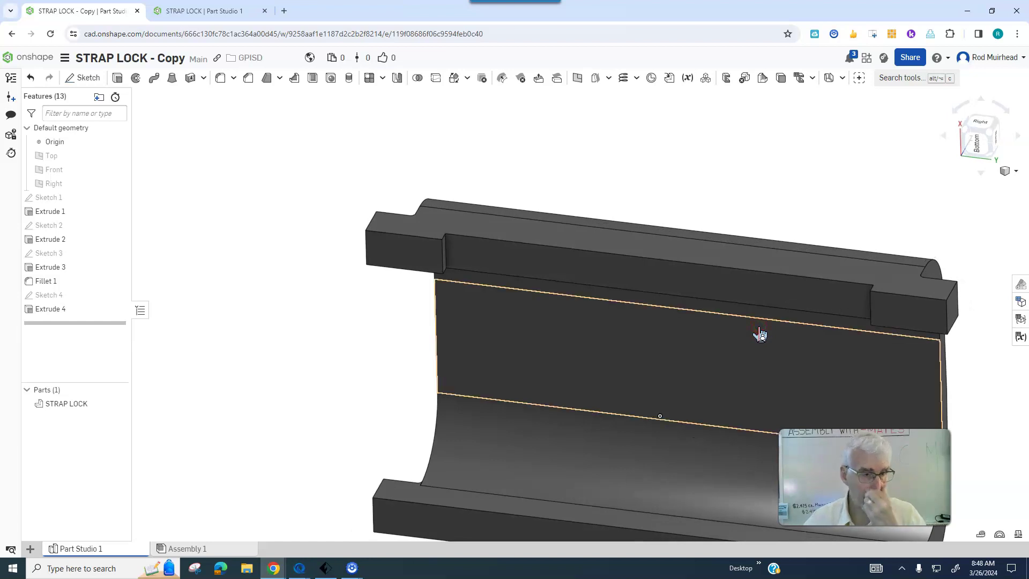
pyautogui.click(1017, 173)
pyautogui.click(955, 181)
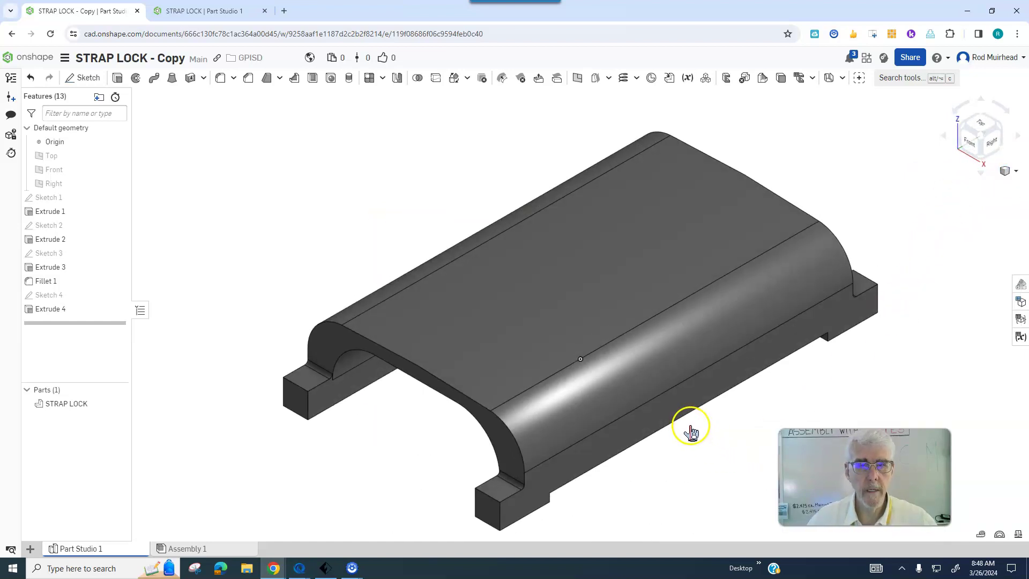
# - Back in the original STRAP LOCK, reset to isometric and orbit to see the underside
pyautogui.click(228, 12)
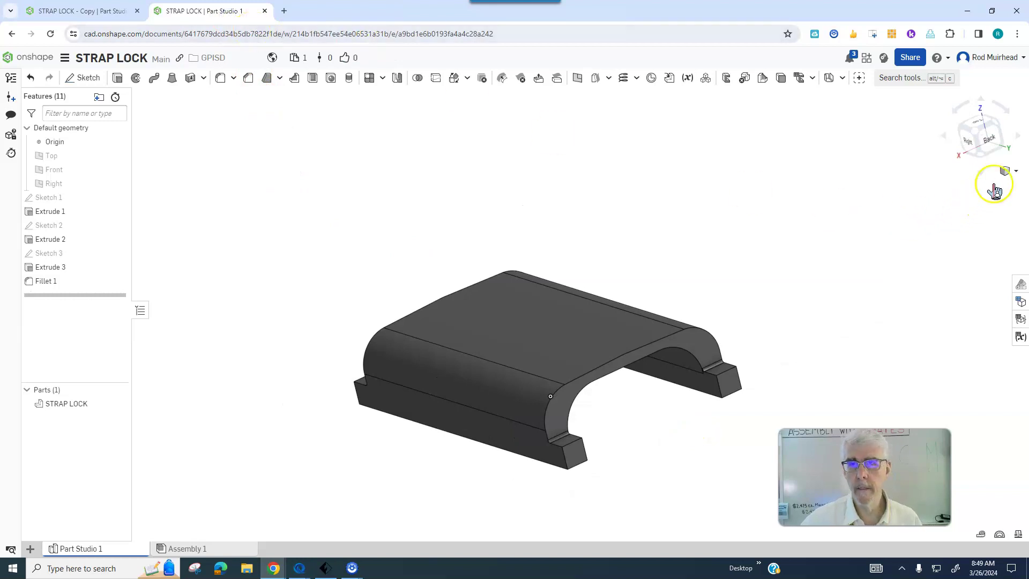
pyautogui.click(1016, 170)
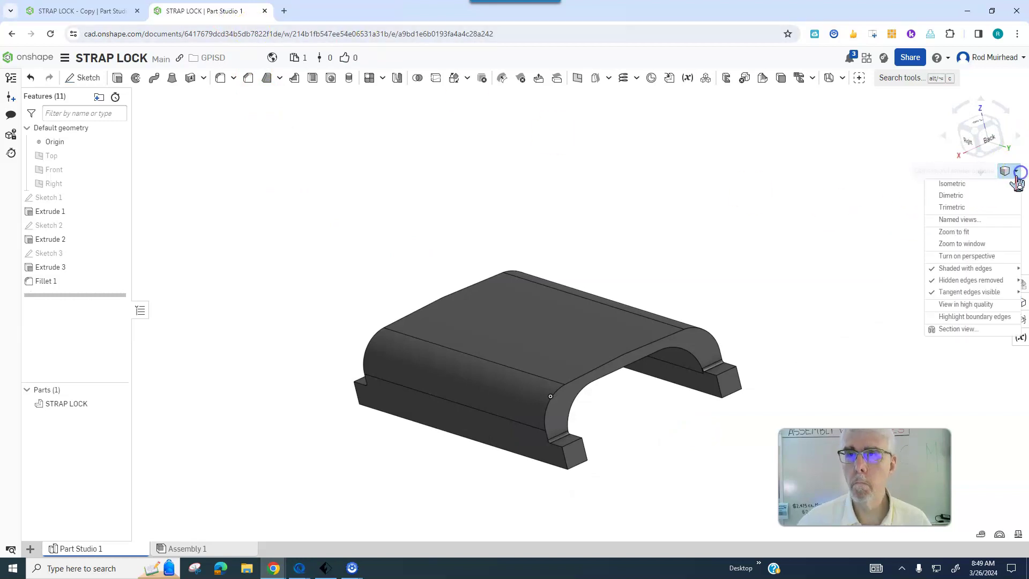
pyautogui.click(986, 187)
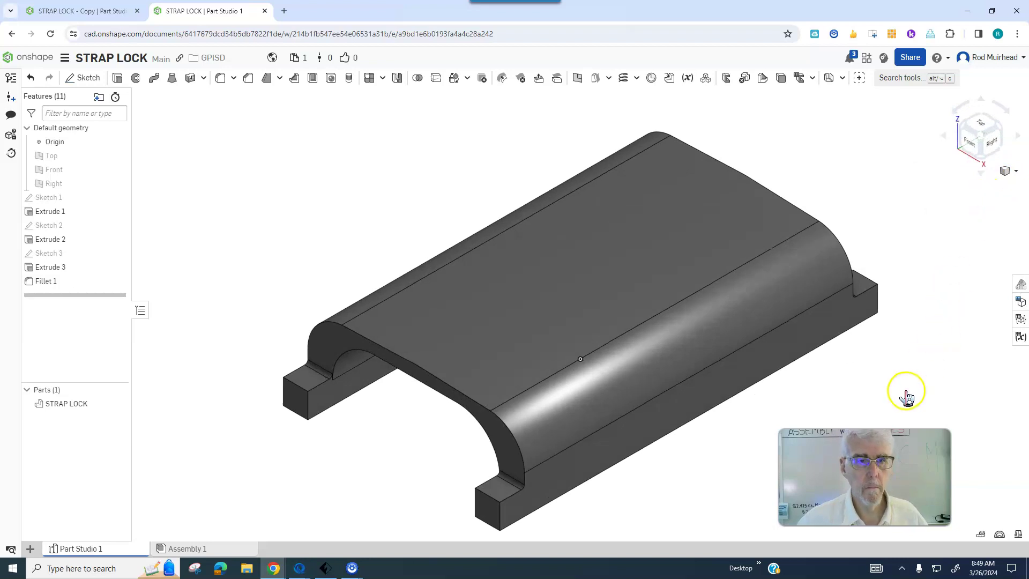
pyautogui.moveTo(907, 388); pyautogui.dragTo(915, 351, button='right')
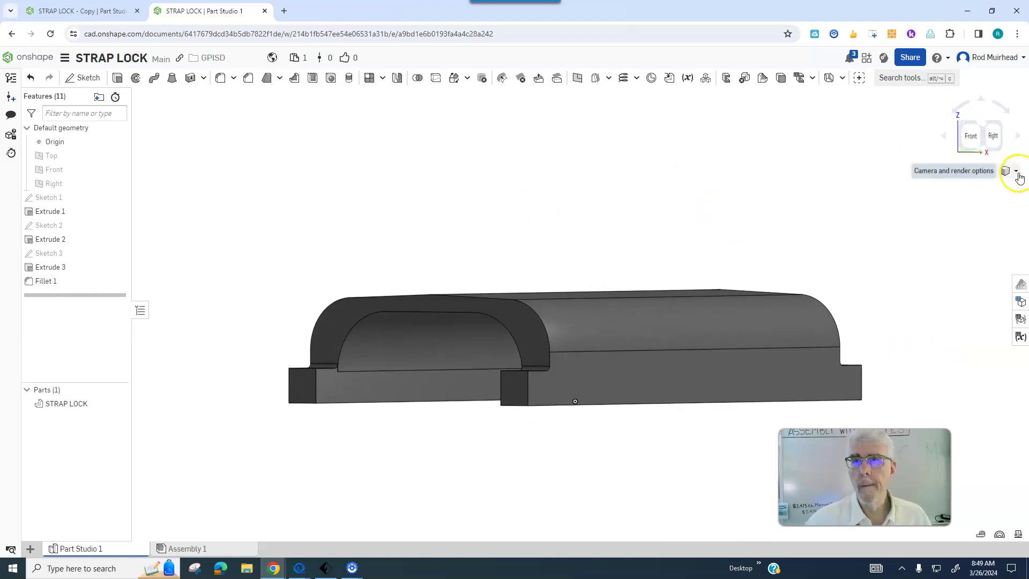
# - View the original part from the front, top and bottom, then return to isometric
pyautogui.click(1018, 136)
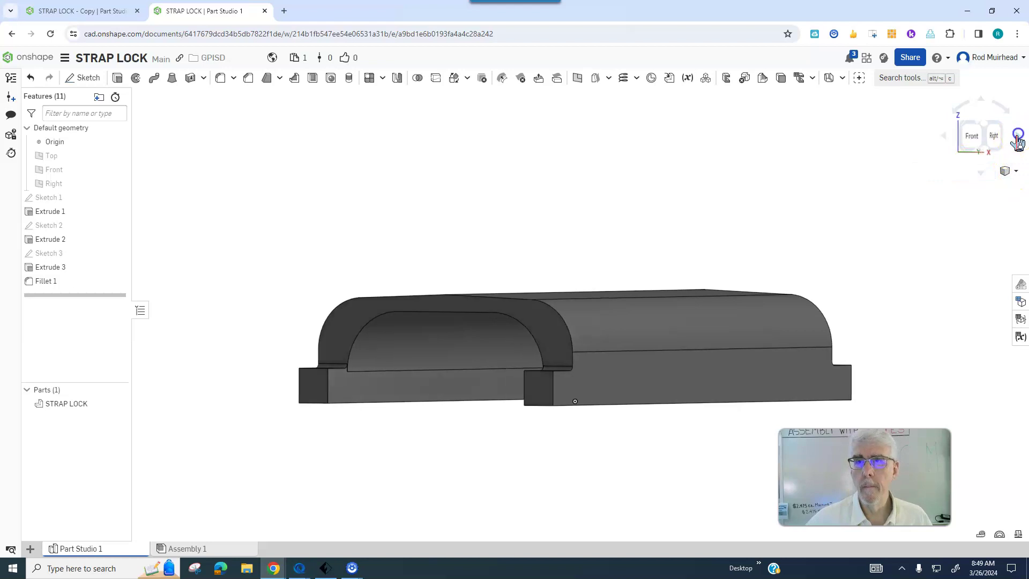
pyautogui.click(1016, 171)
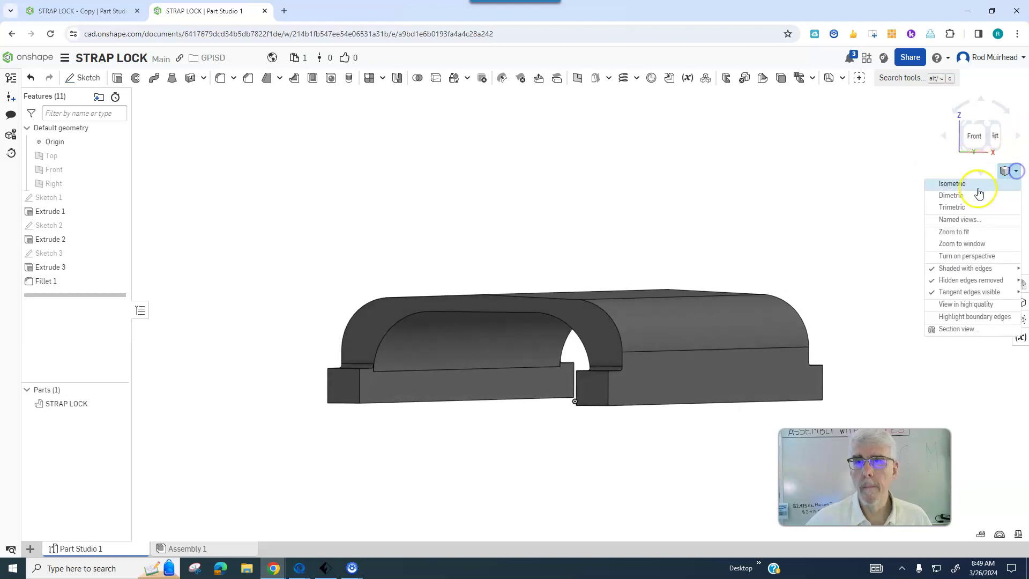
pyautogui.click(963, 184)
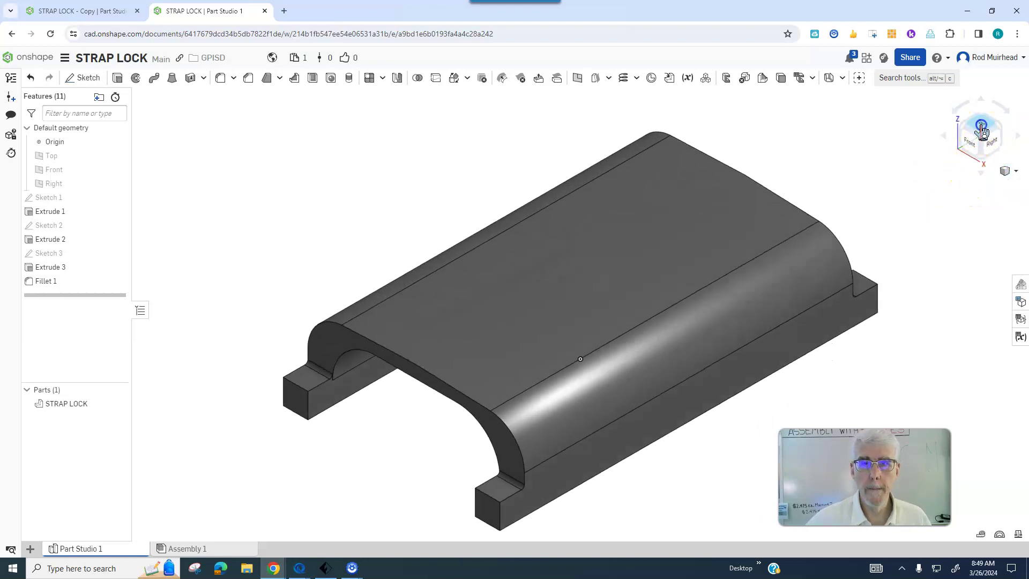
pyautogui.click(982, 129)
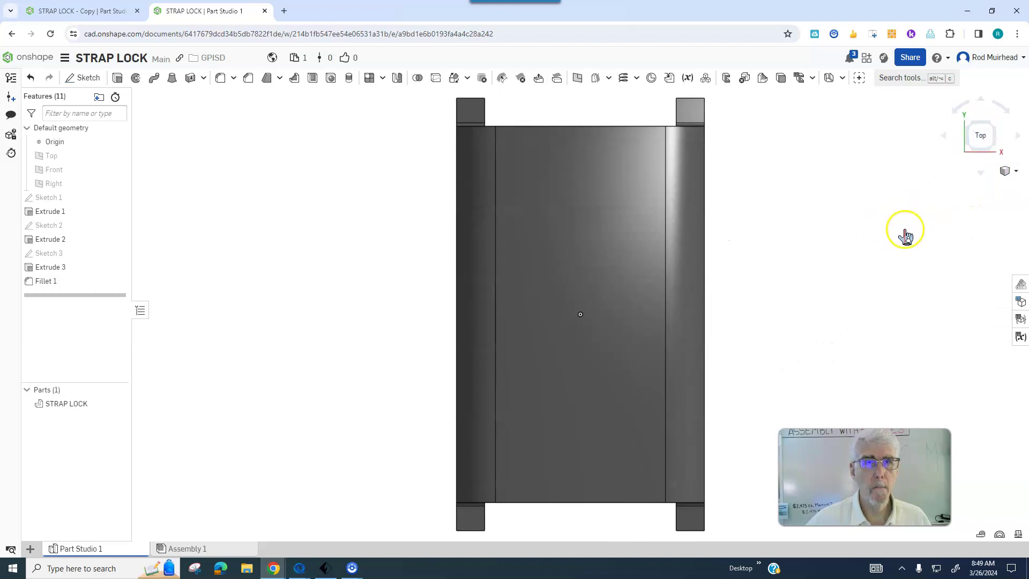
pyautogui.moveTo(906, 236); pyautogui.dragTo(654, 252, button='right')
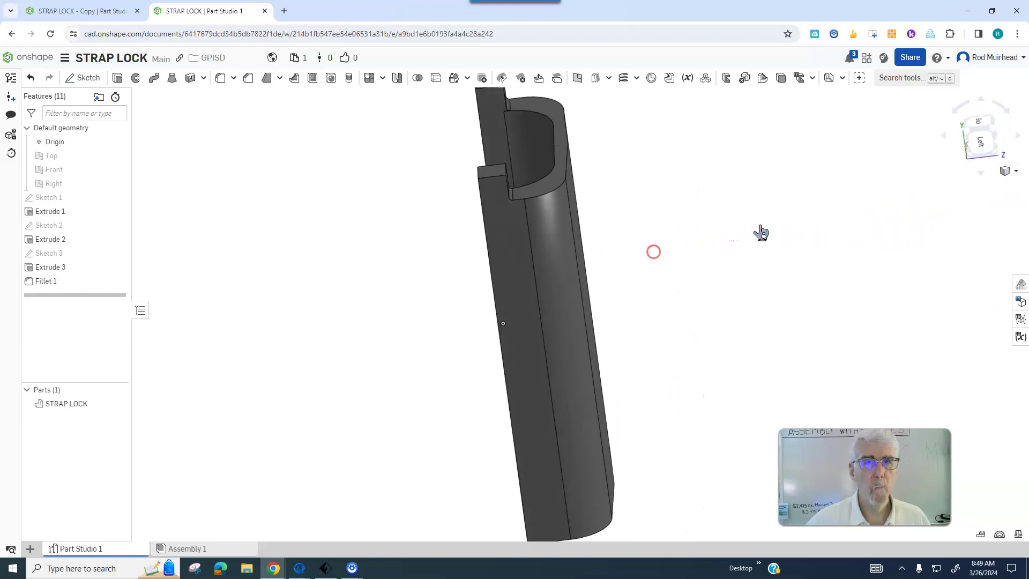
pyautogui.click(1013, 174)
pyautogui.click(985, 183)
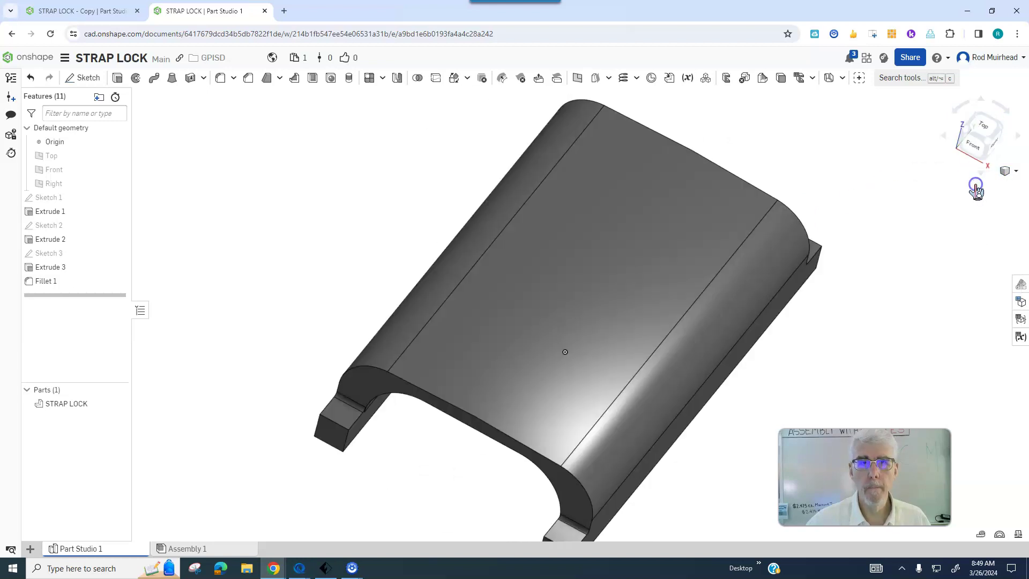
# - Switch to STRAP LOCK - Copy, view it from the top, then return to isometric
pyautogui.click(106, 16)
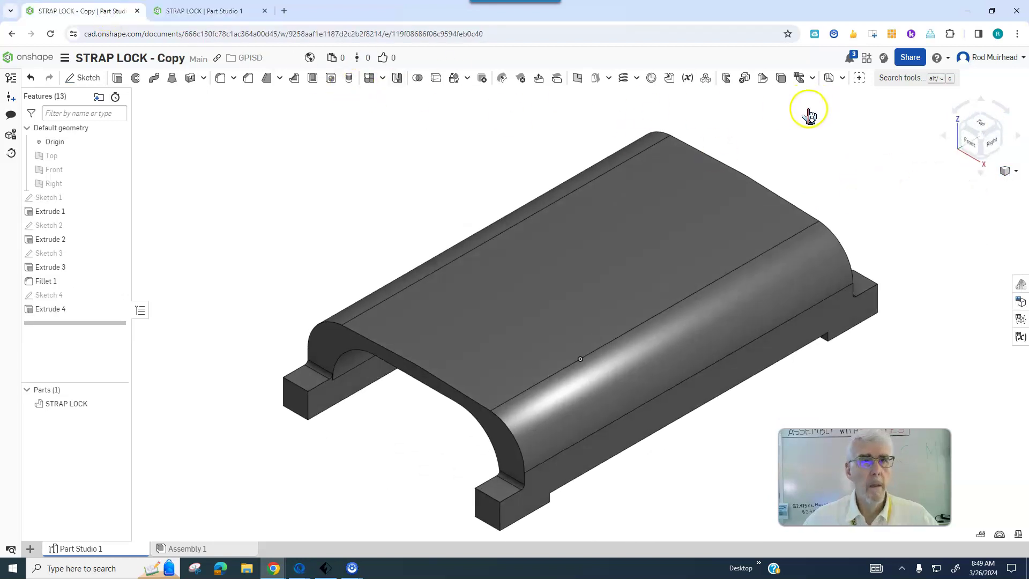
pyautogui.click(981, 125)
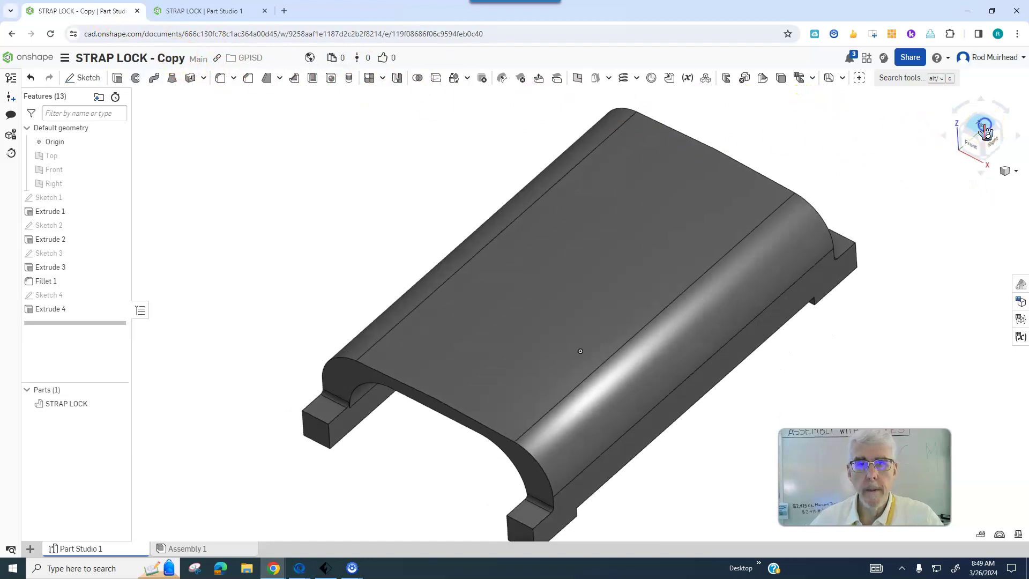
pyautogui.moveTo(894, 186); pyautogui.dragTo(547, 156, button='right')
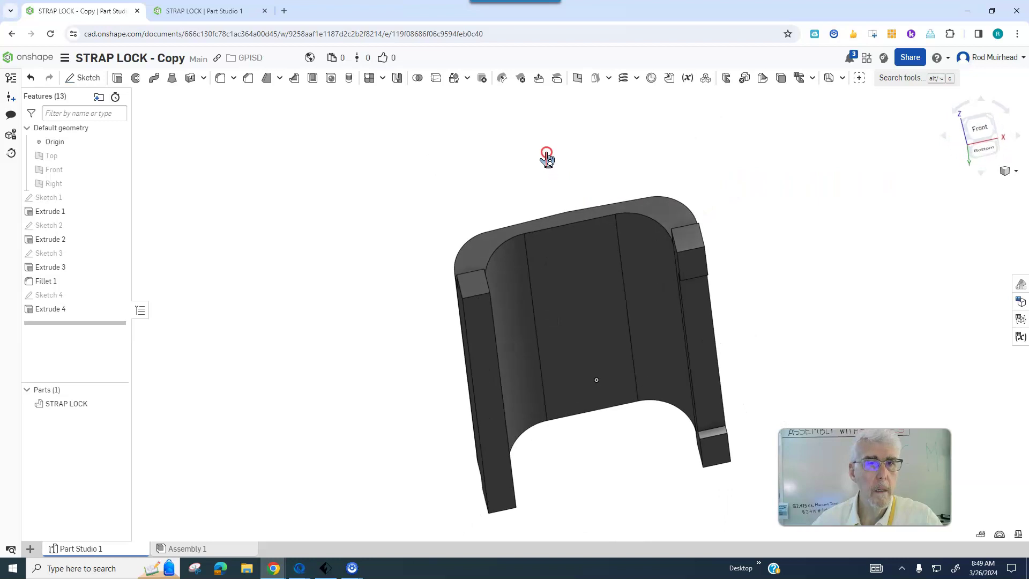
pyautogui.click(1013, 170)
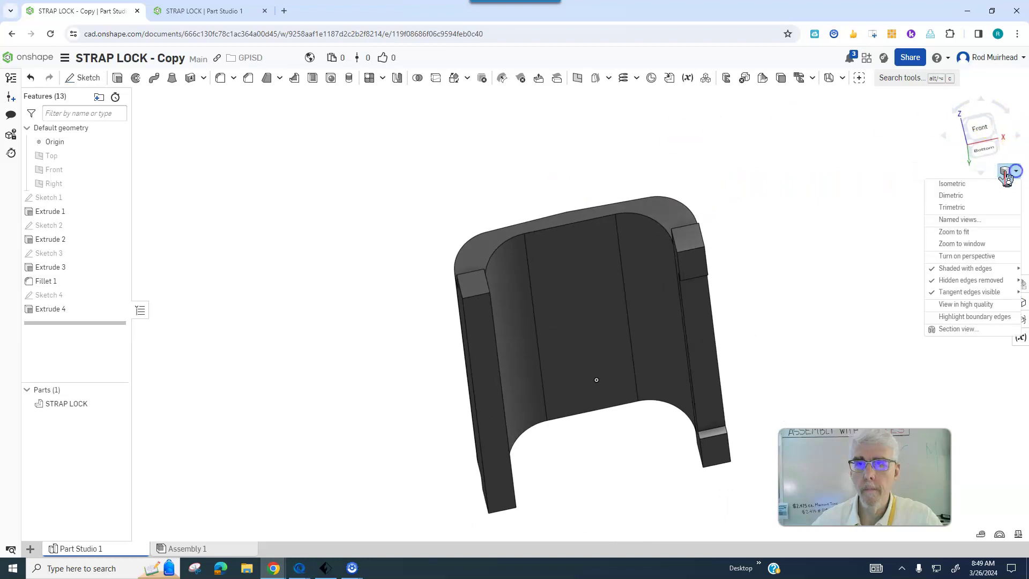
pyautogui.click(953, 183)
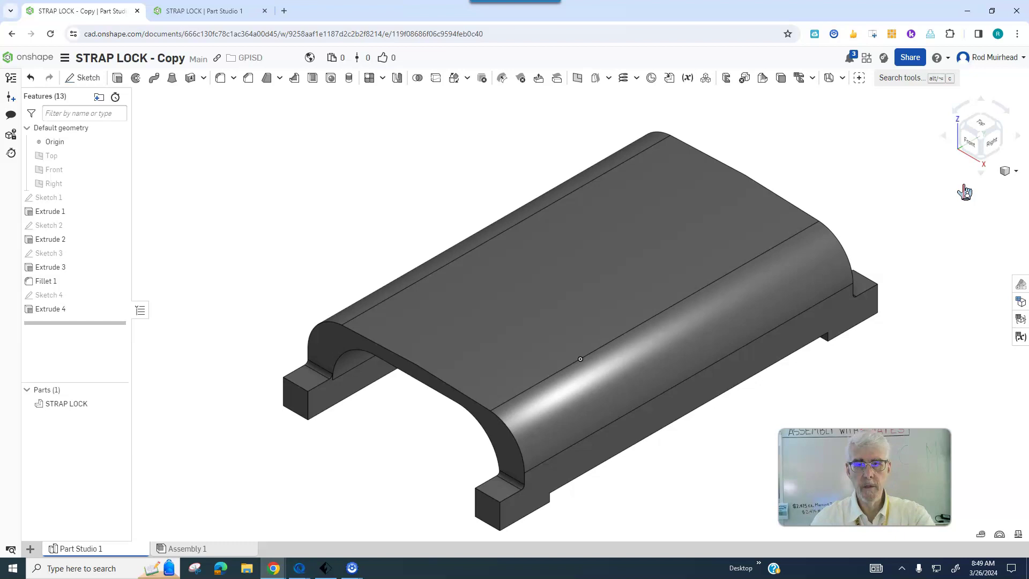
# - Orbit to the copy's underside and zoom in on the notch corner edge
pyautogui.click(930, 196)
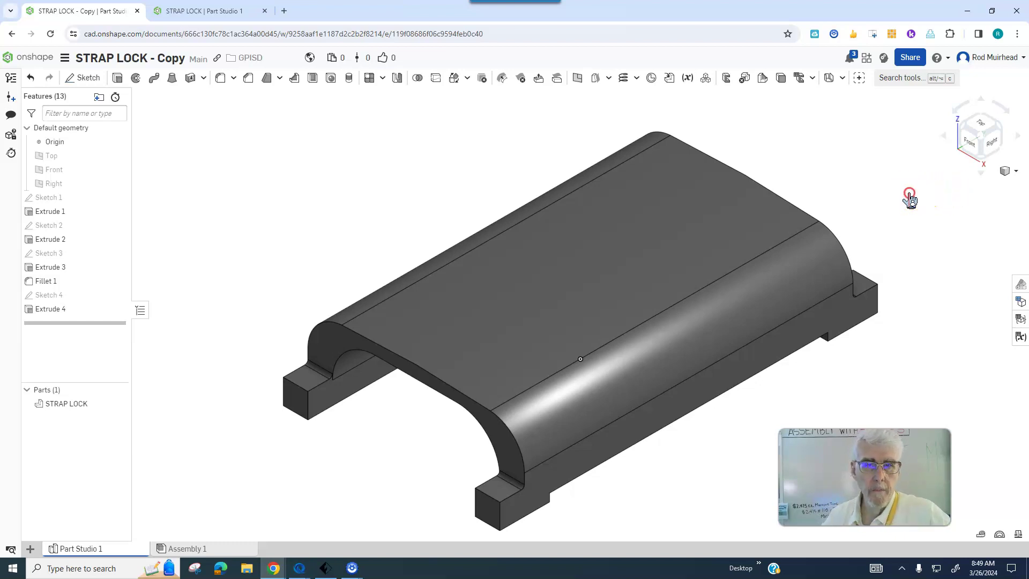
pyautogui.moveTo(910, 198); pyautogui.dragTo(857, 143, button='right')
pyautogui.scroll(5, 413, 363)
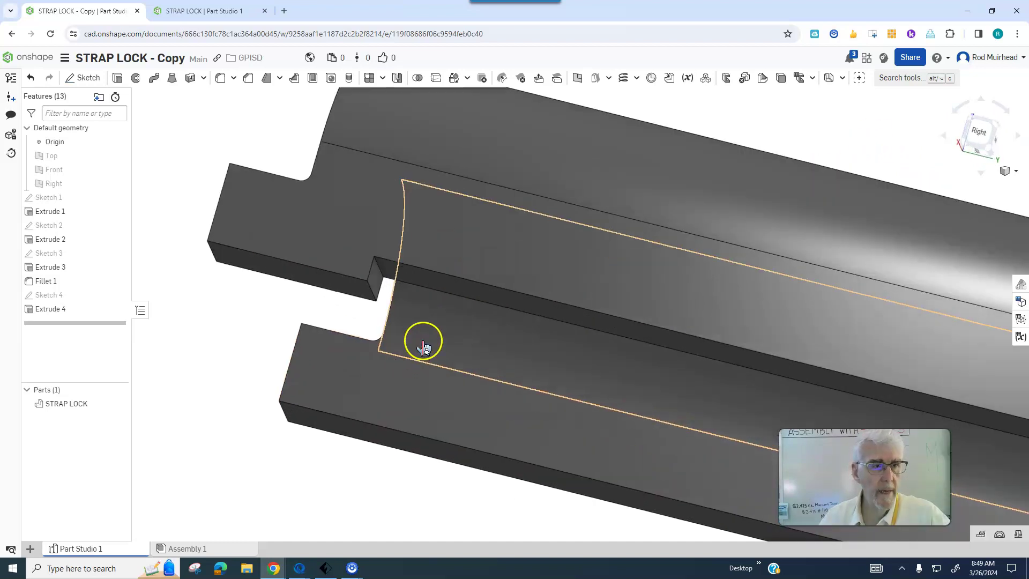
pyautogui.scroll(2, 423, 347)
pyautogui.scroll(2, 362, 253)
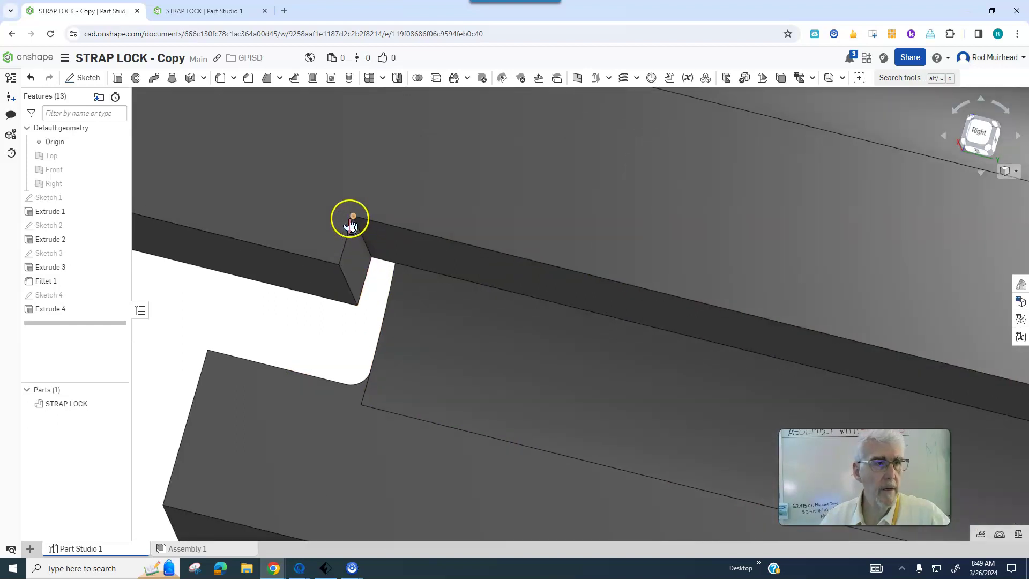
# - Fillet the notch corner edge with a 0.016 in radius, creating Fillet 2
pyautogui.click(223, 79)
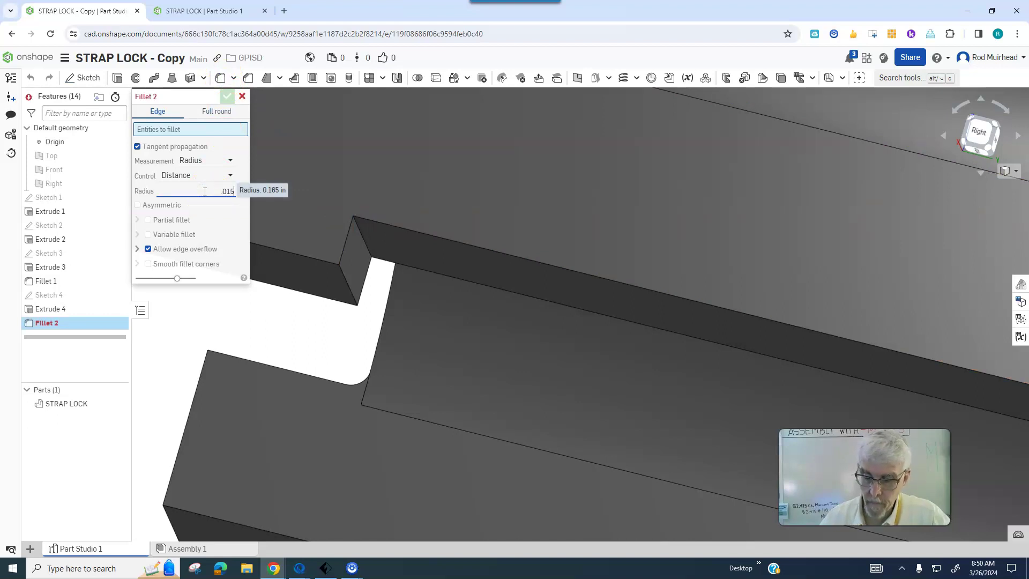
pyautogui.click(362, 244)
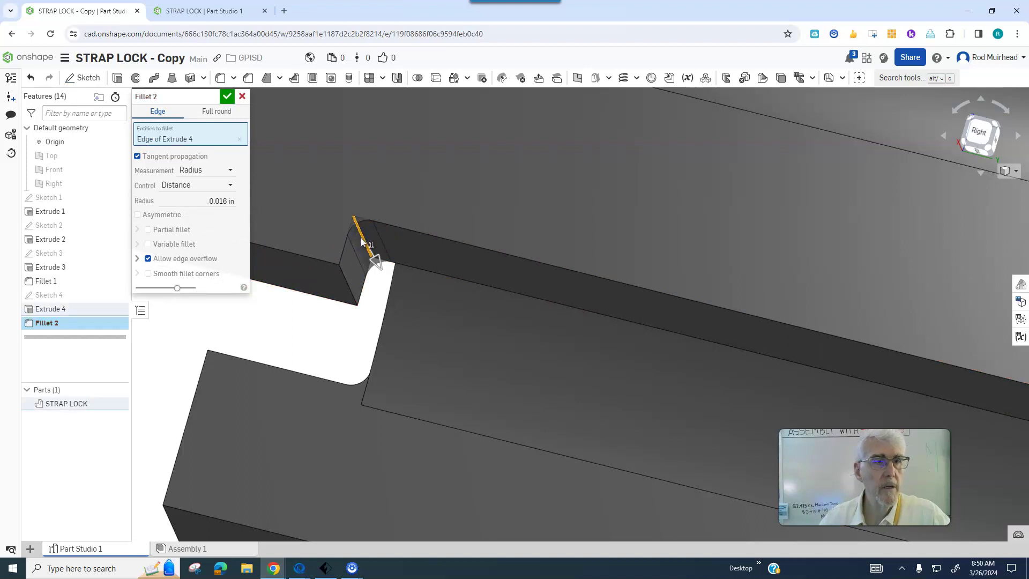
pyautogui.scroll(5, 356, 237)
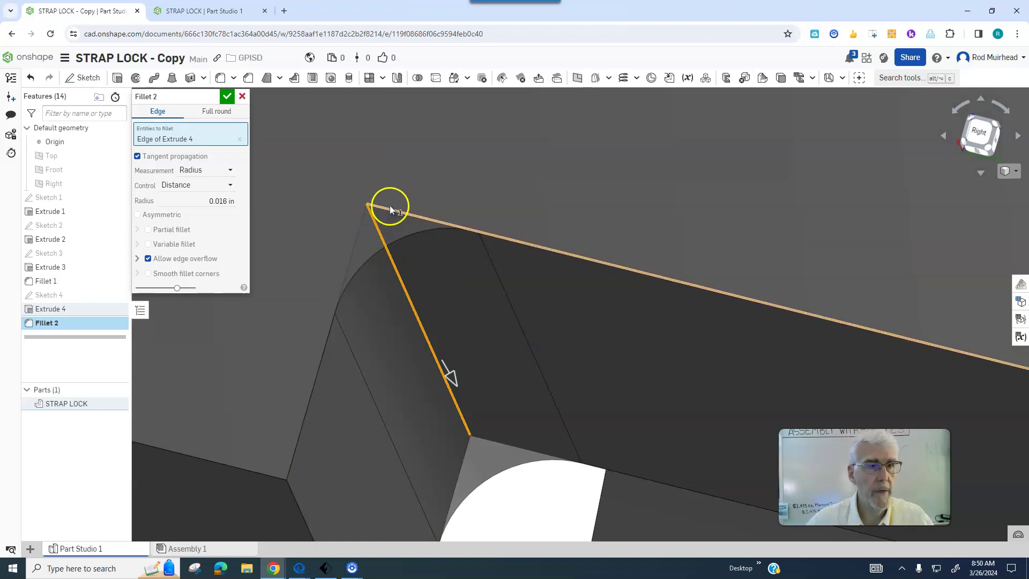
pyautogui.scroll(-8, 425, 232)
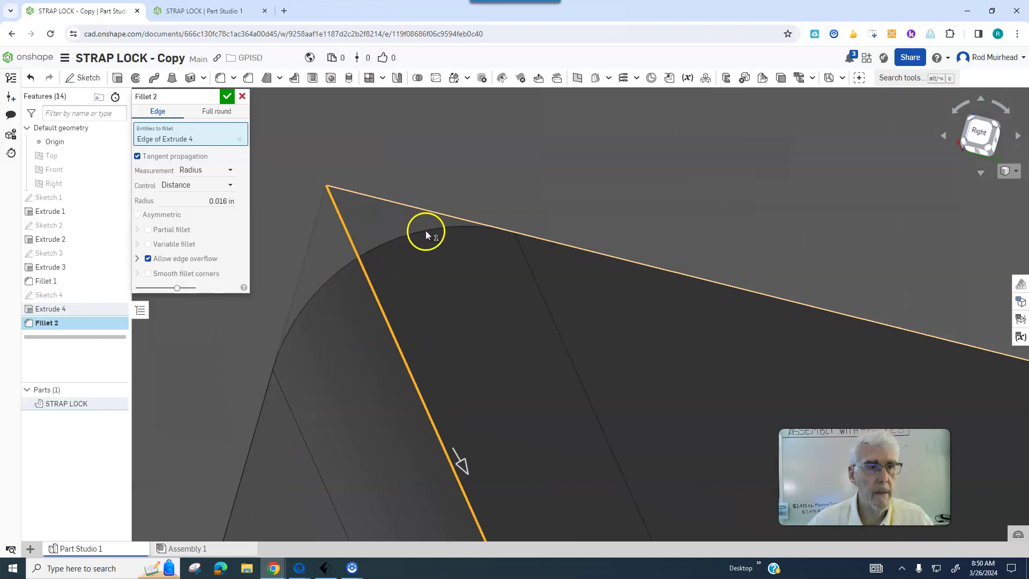
pyautogui.scroll(-2, 429, 228)
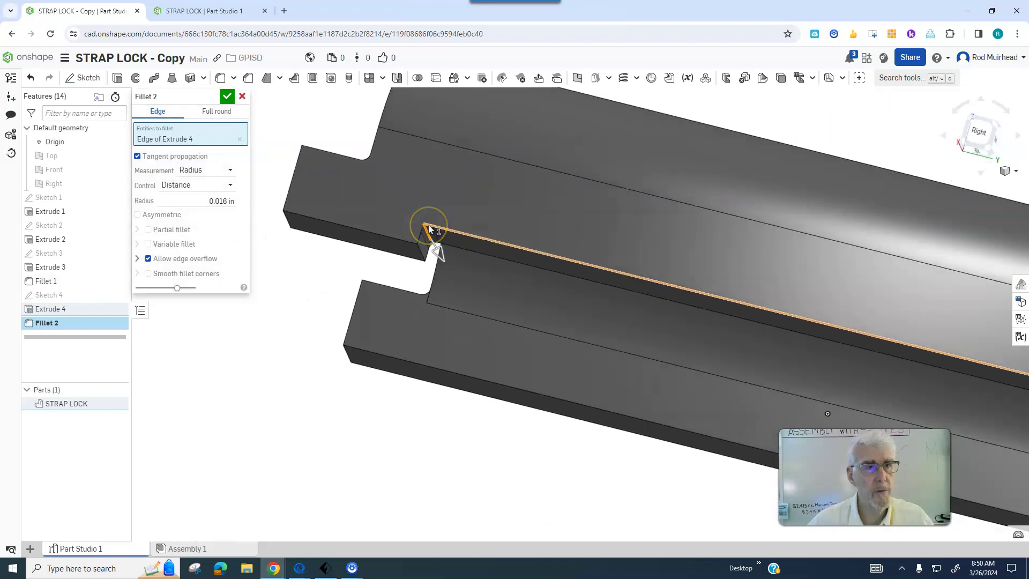
pyautogui.click(340, 208)
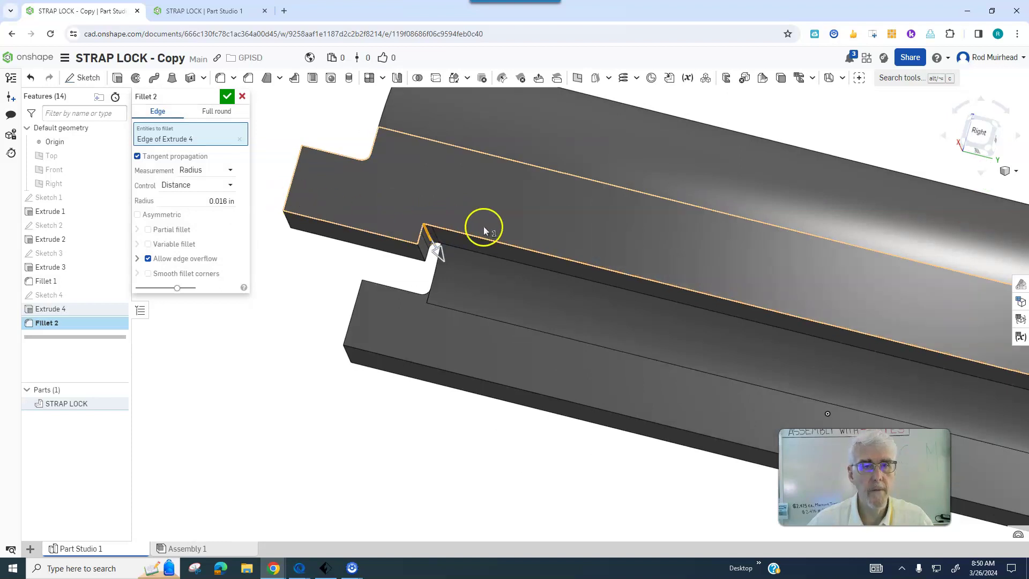
pyautogui.click(225, 97)
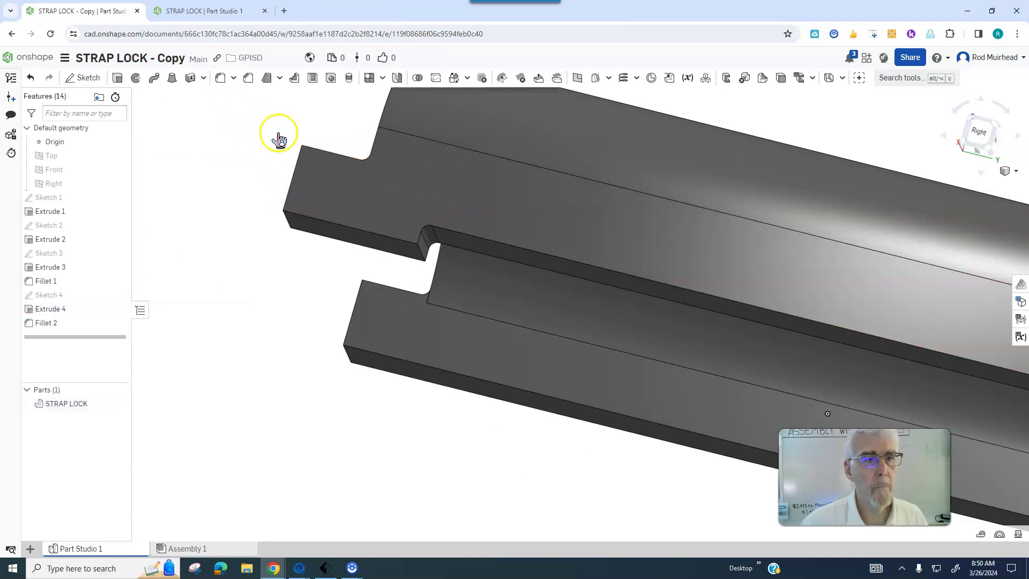
# - Go to the Documents list and scroll to find STRAP LOCK and STRAP LOCK - Copy
pyautogui.click(11, 34)
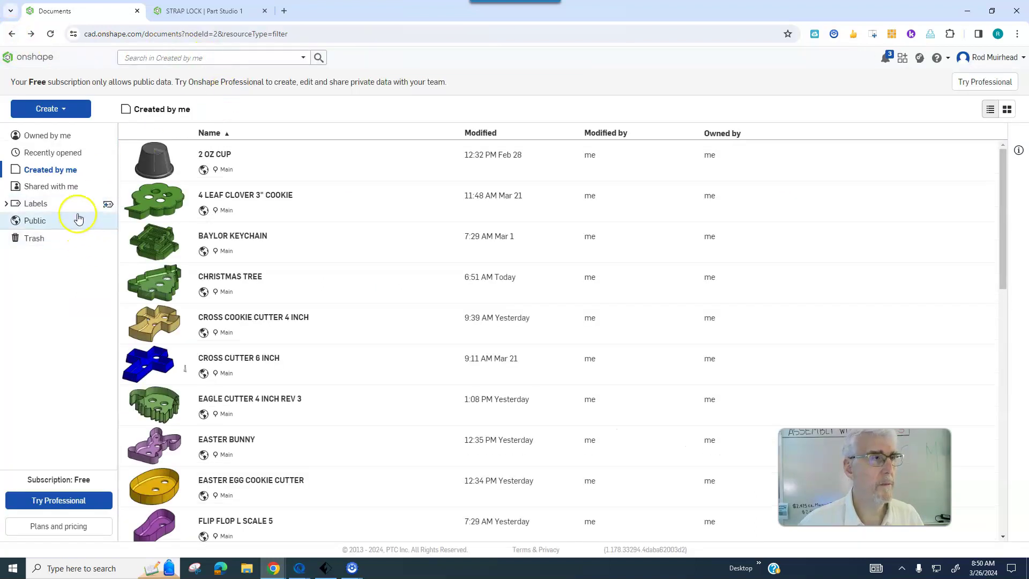
pyautogui.click(213, 12)
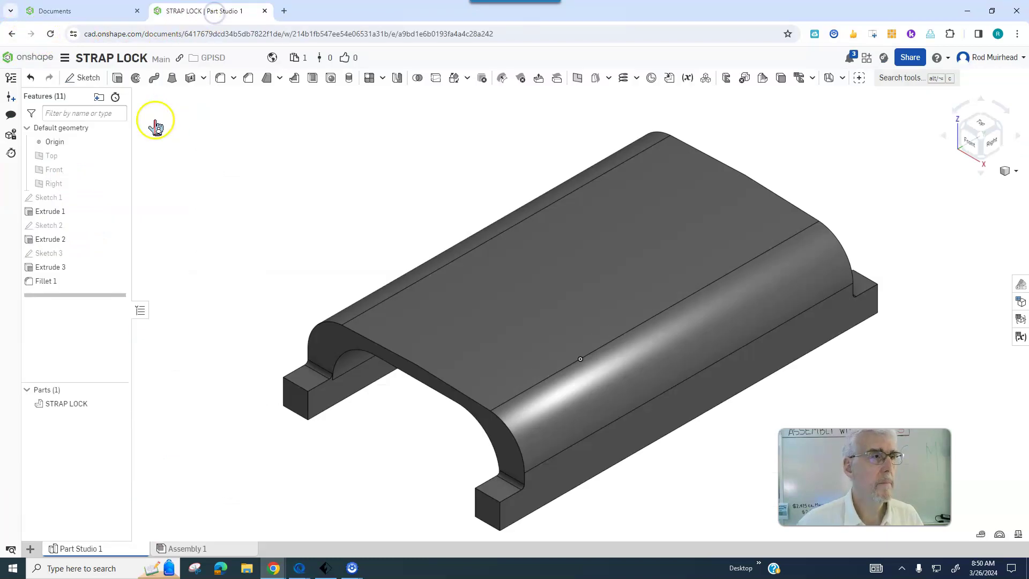
pyautogui.click(70, 11)
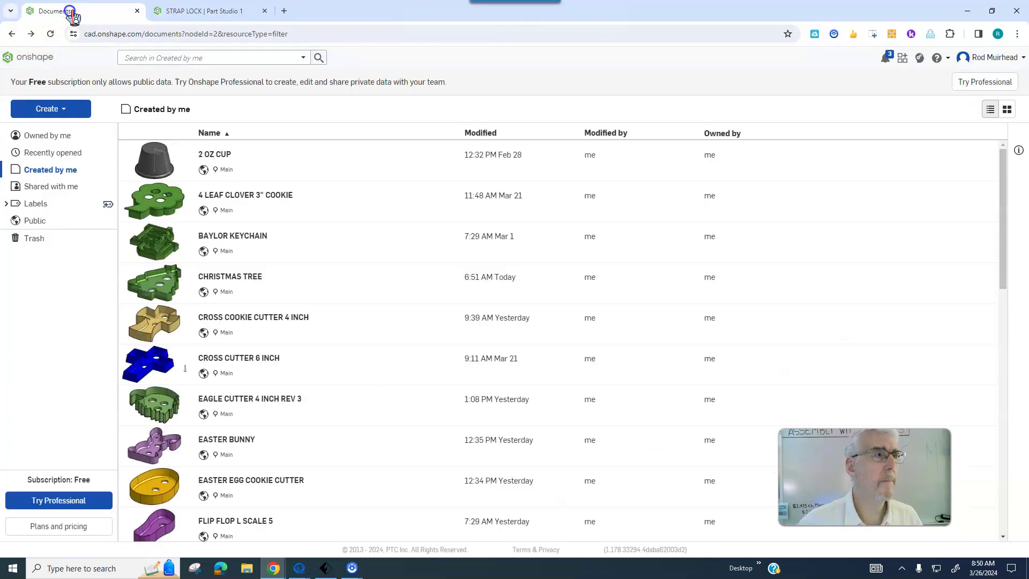
pyautogui.scroll(-5, 289, 227)
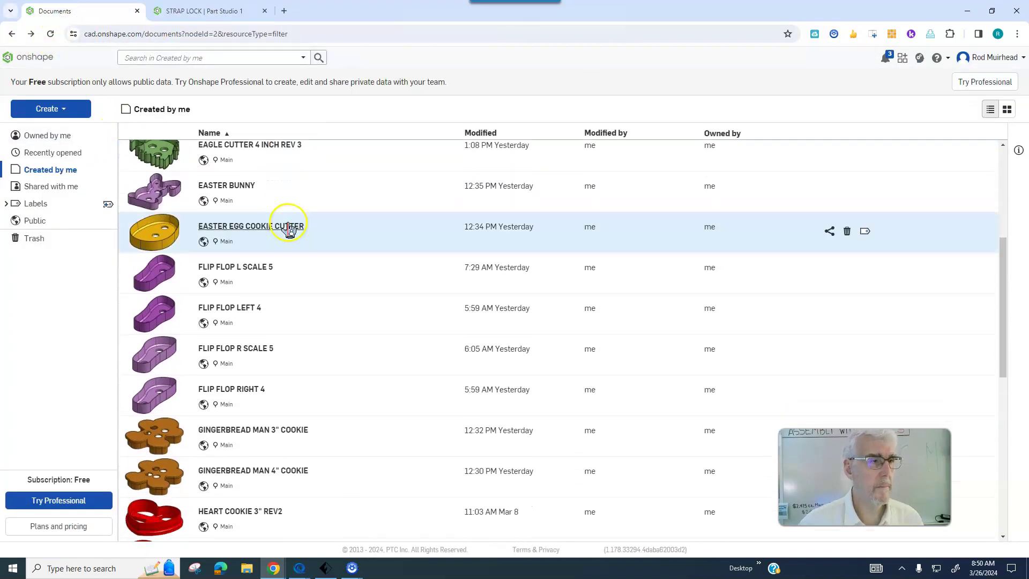
pyautogui.scroll(-10, 288, 227)
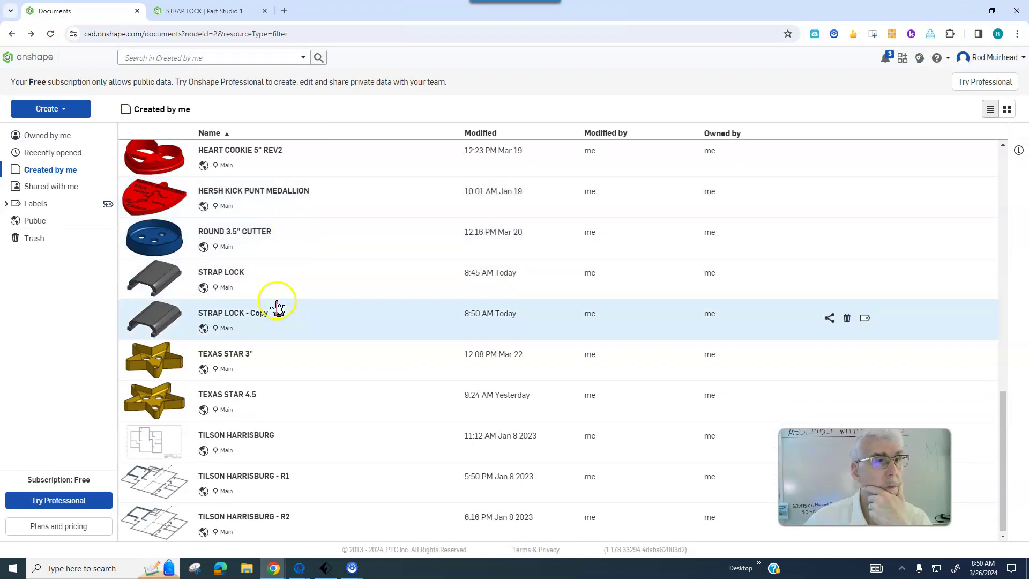
pyautogui.click(226, 15)
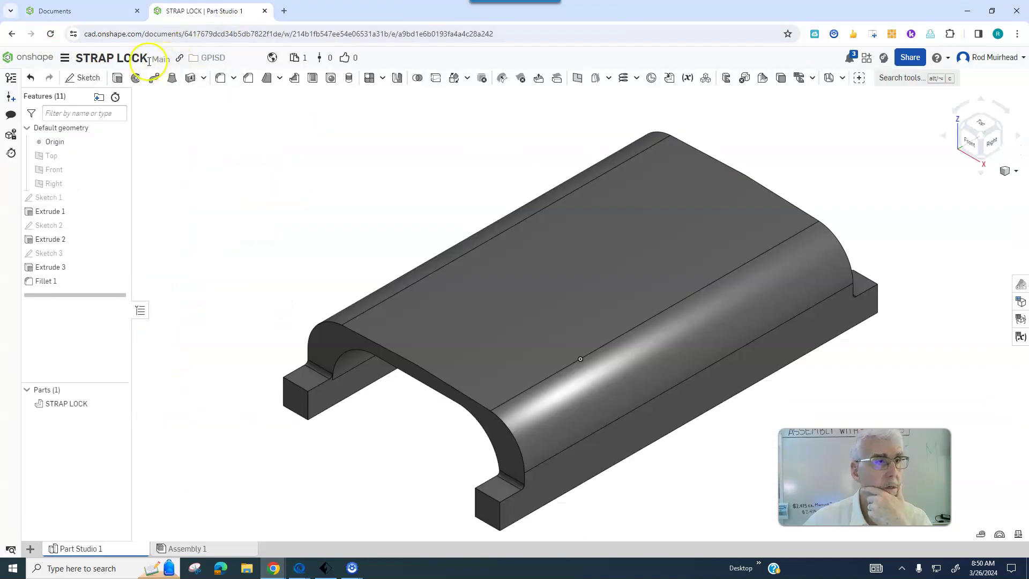
pyautogui.click(71, 12)
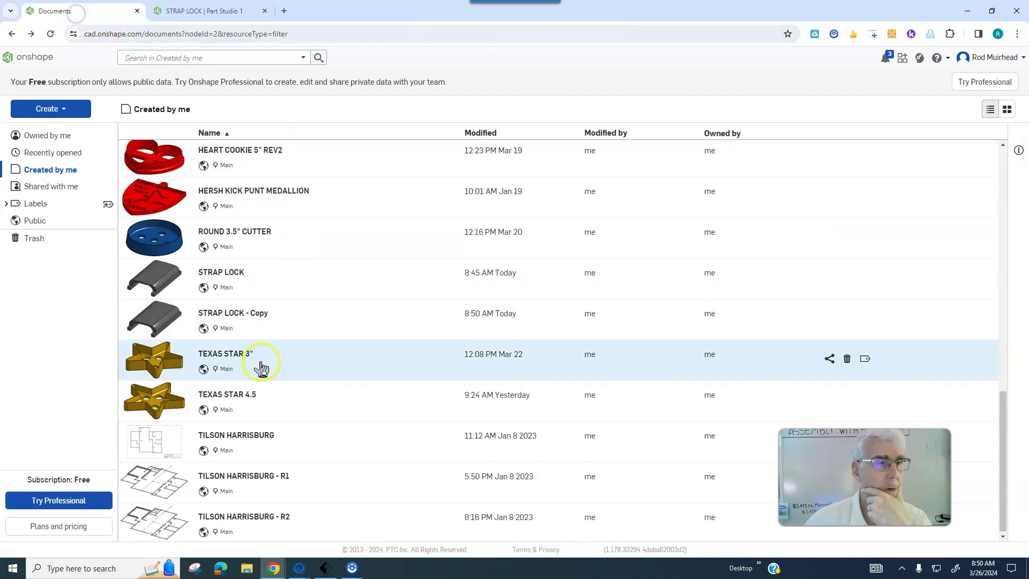
# - Open STRAP LOCK - Copy and bring up the Fillet 2 feature's options
pyautogui.click(236, 315)
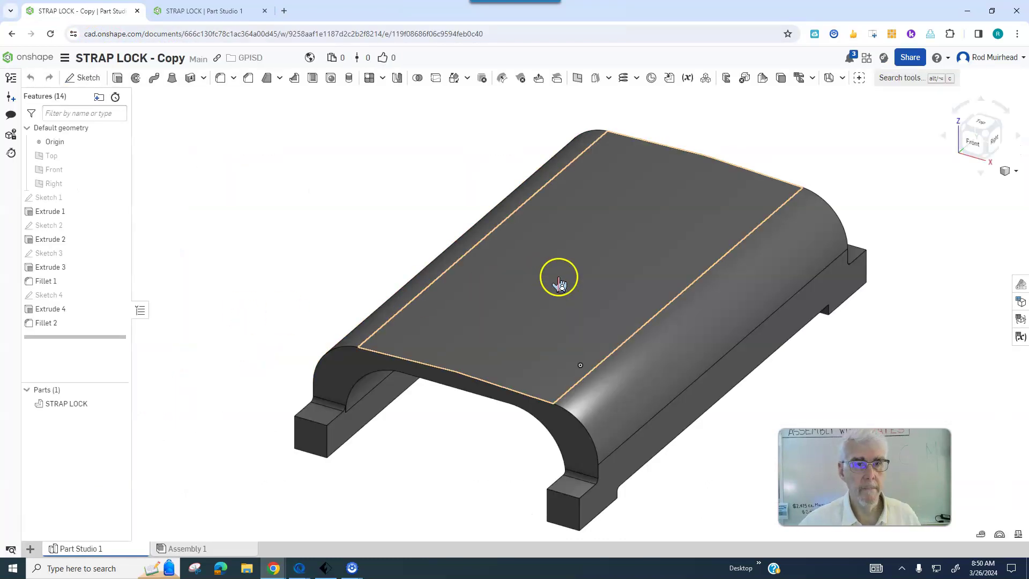
pyautogui.moveTo(836, 348); pyautogui.dragTo(758, 311, button='right')
pyautogui.rightClick(57, 326)
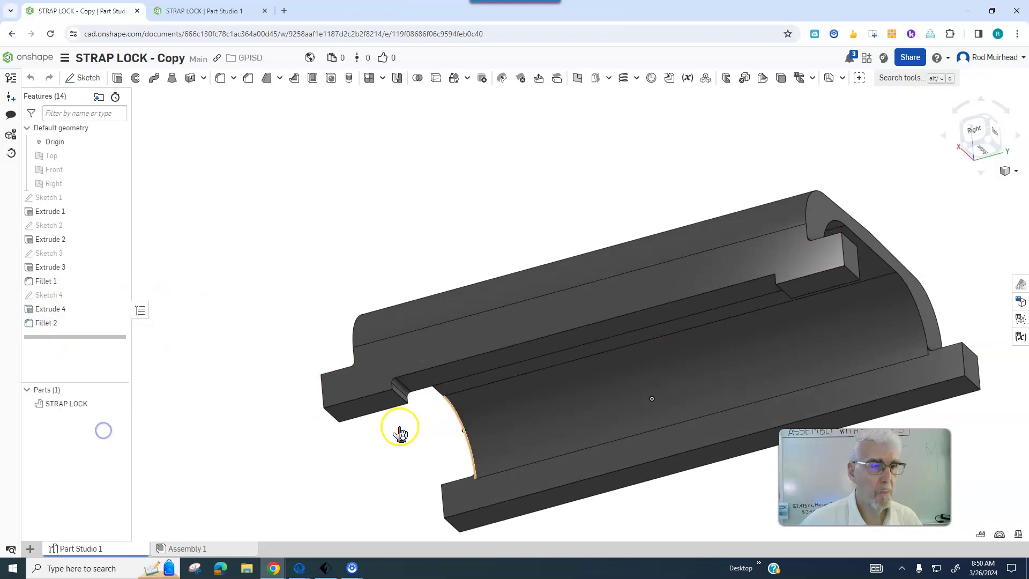
pyautogui.scroll(10, 399, 433)
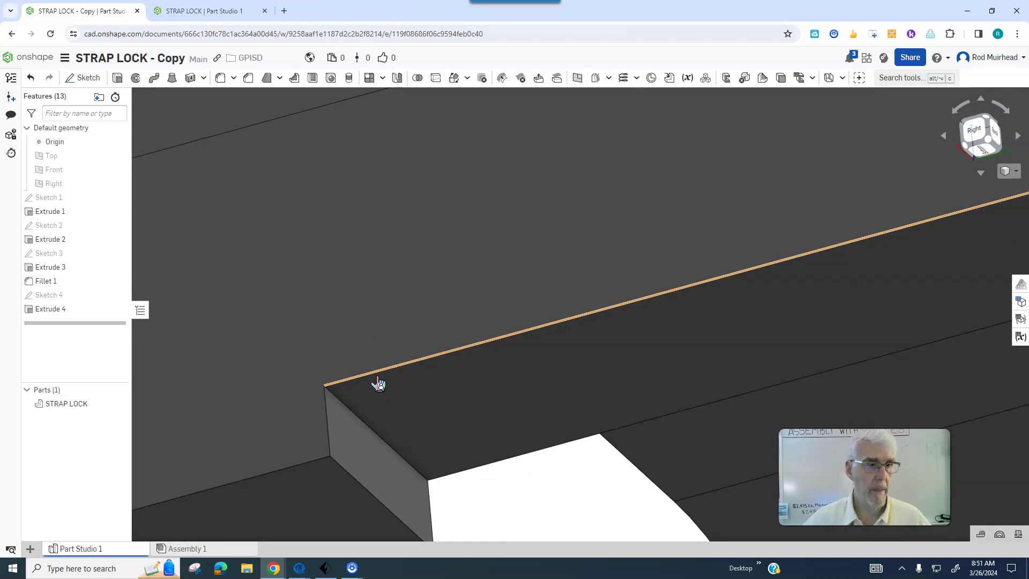
pyautogui.scroll(-10, 379, 384)
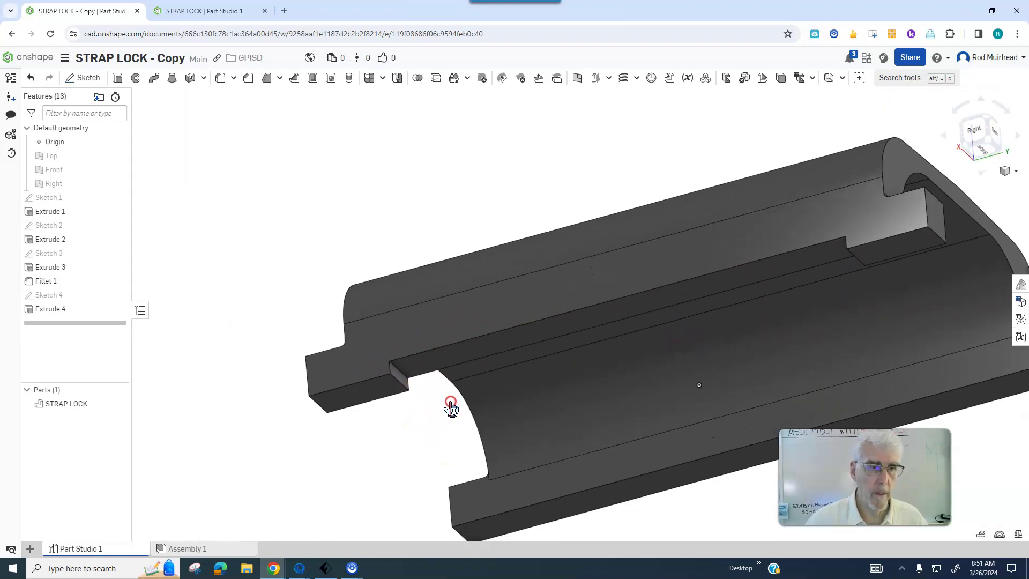
# - Inspect the step faces edge-on and from above, then return to the original STRAP LOCK
pyautogui.moveTo(451, 407); pyautogui.dragTo(474, 427, button='right')
pyautogui.click(412, 427)
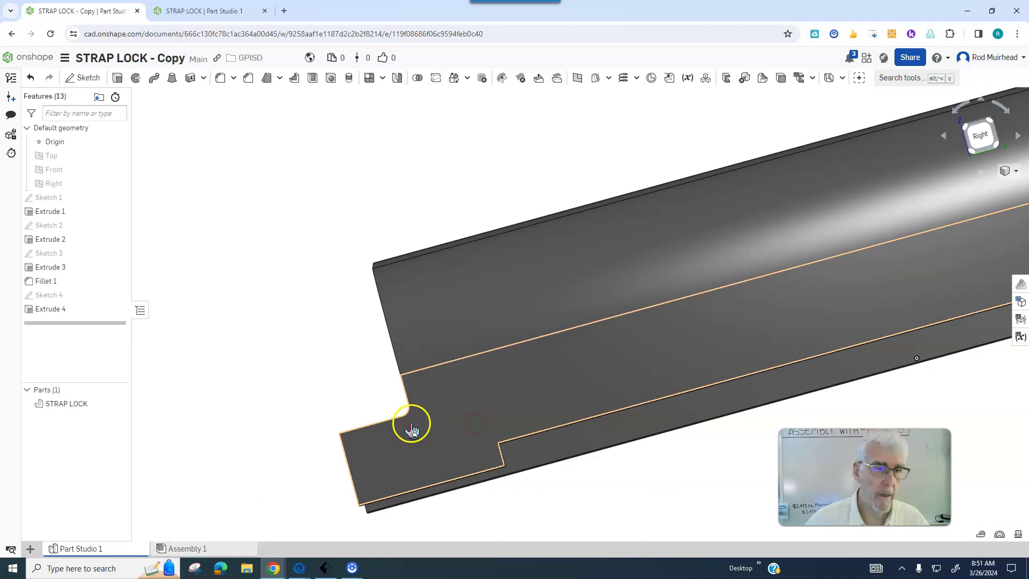
pyautogui.scroll(5, 412, 428)
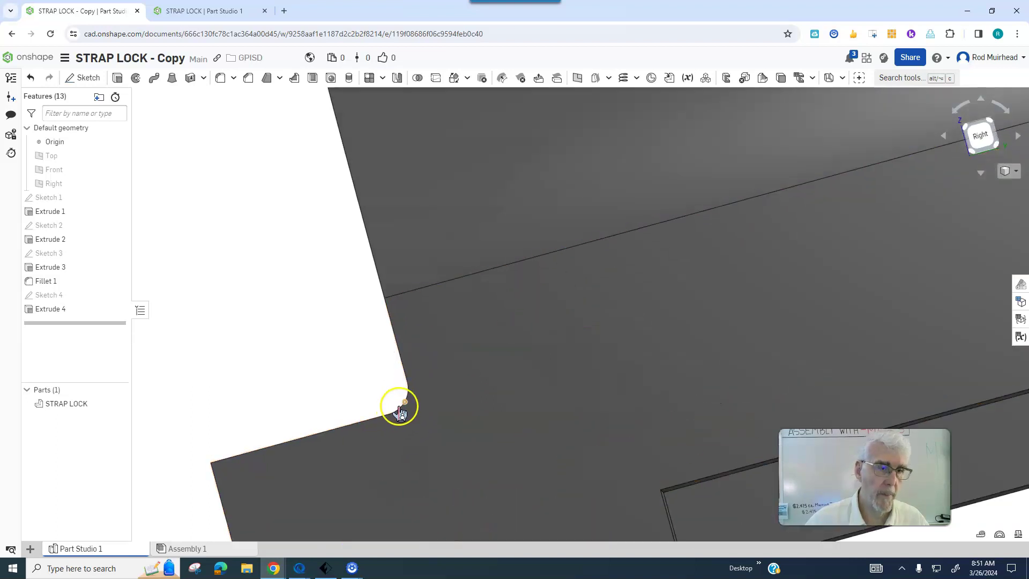
pyautogui.moveTo(432, 407)
pyautogui.mouseDown(button='right')
pyautogui.moveTo(441, 416)
pyautogui.moveTo(249, 236)
pyautogui.mouseUp(button='right')
pyautogui.click(344, 282)
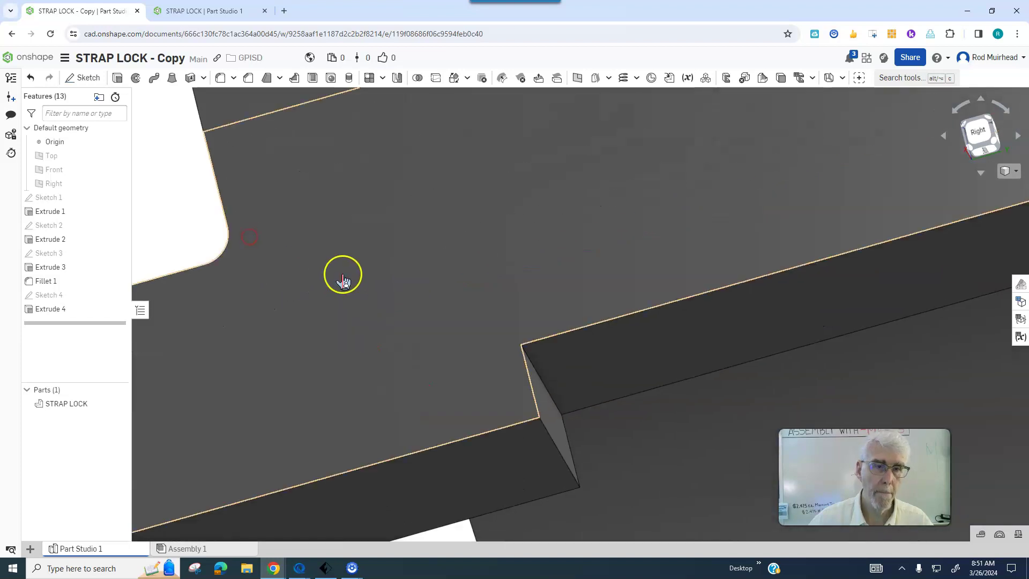
pyautogui.scroll(3, 344, 281)
pyautogui.scroll(-3, 568, 363)
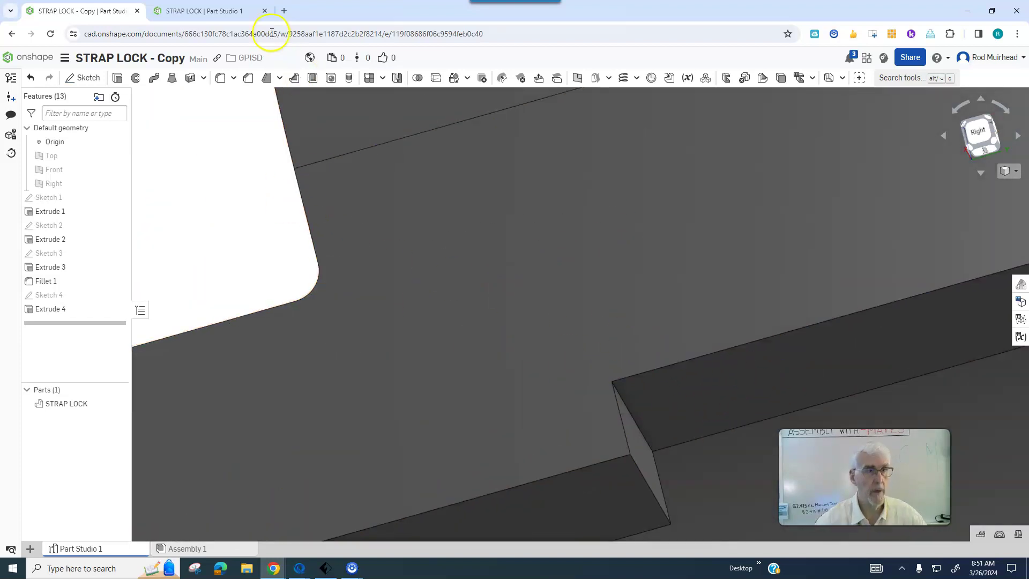
pyautogui.click(230, 11)
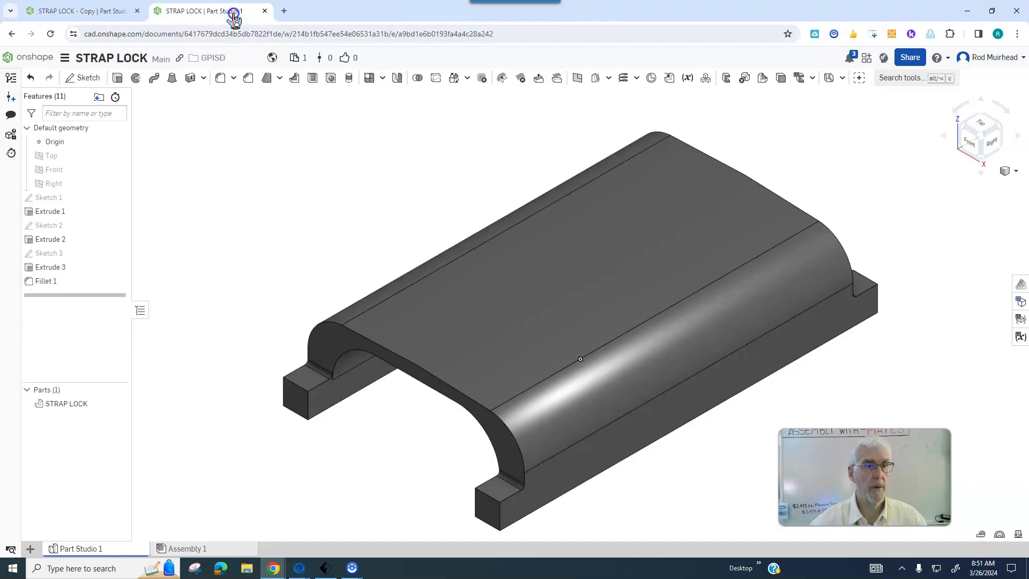
# - Assign PLA material to the original STRAP LOCK part, found by searching 'pla'
pyautogui.click(993, 142)
pyautogui.moveTo(869, 261); pyautogui.dragTo(627, 288, button='right')
pyautogui.scroll(-5, 742, 328)
pyautogui.click(440, 362)
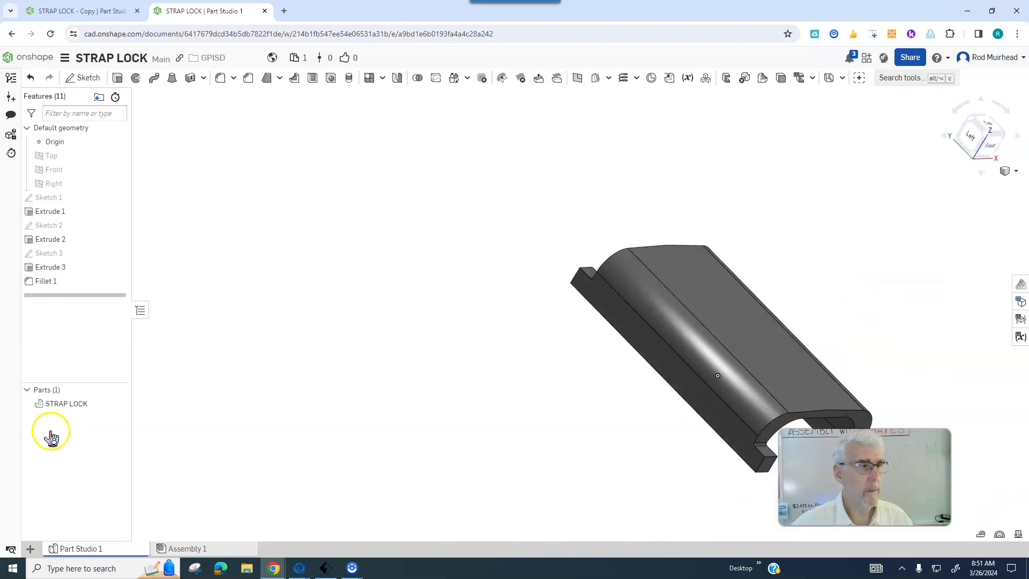
pyautogui.rightClick(82, 408)
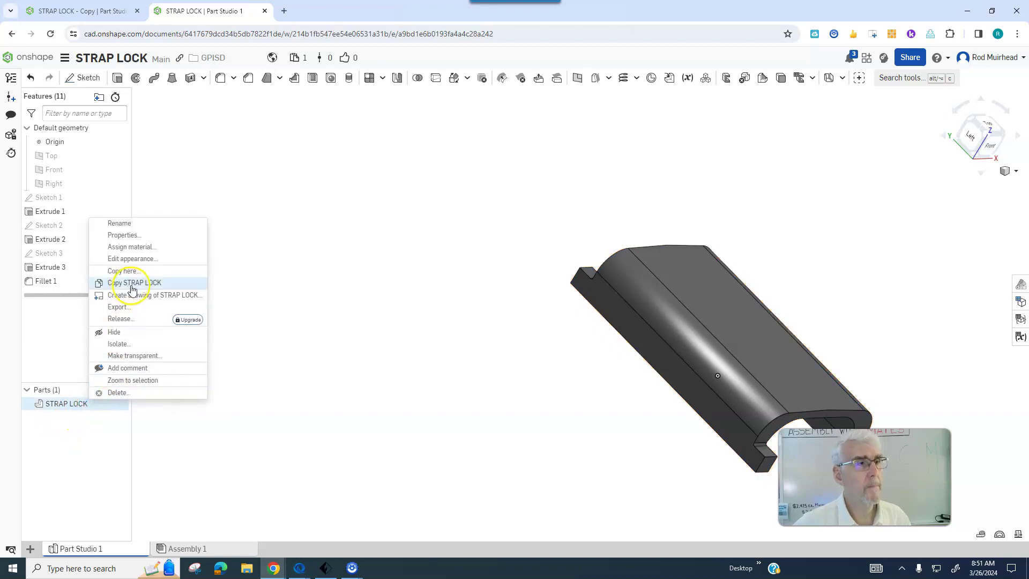
pyautogui.click(134, 247)
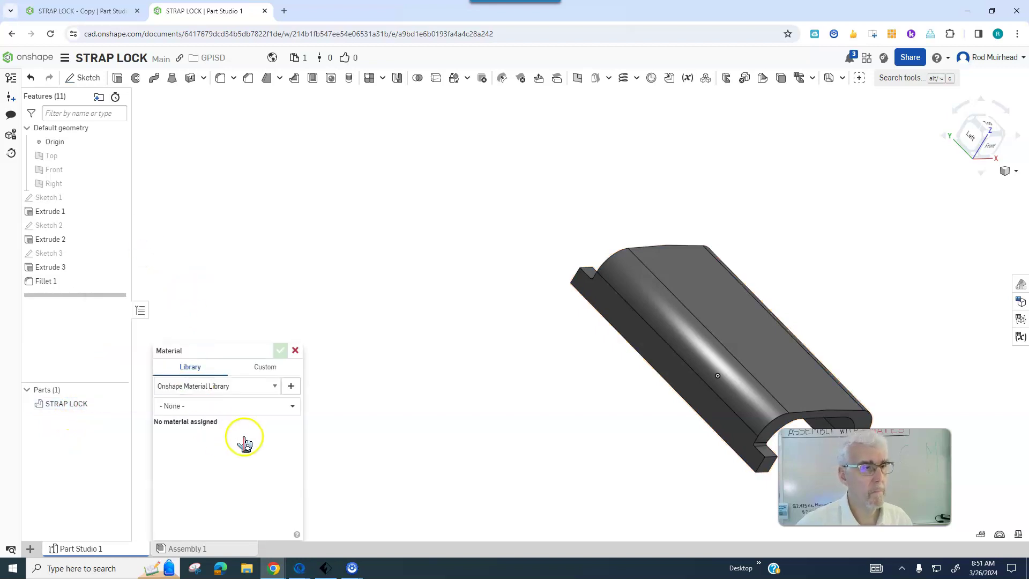
pyautogui.click(229, 410)
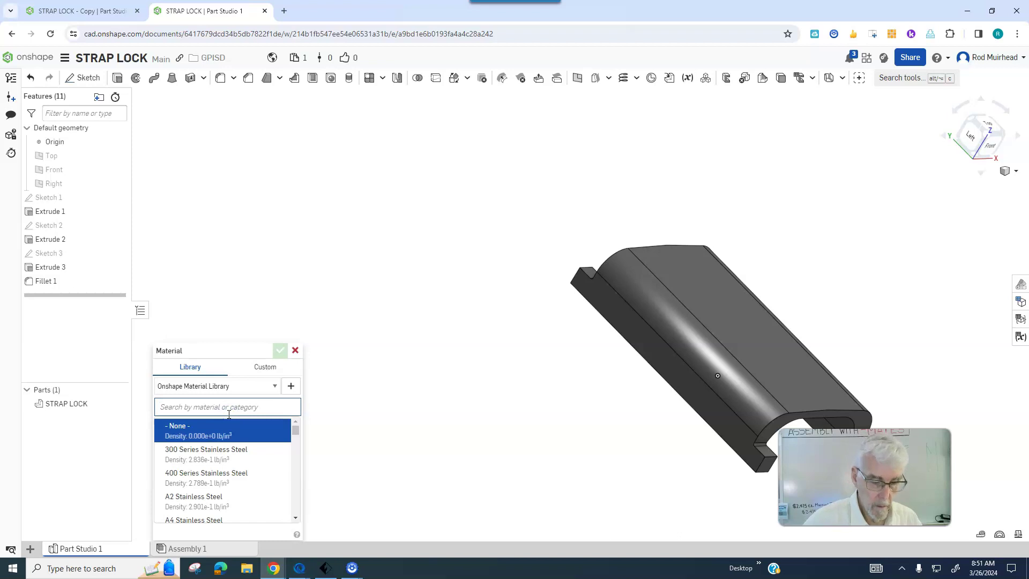
pyautogui.write('pla')
pyautogui.scroll(-8, 226, 435)
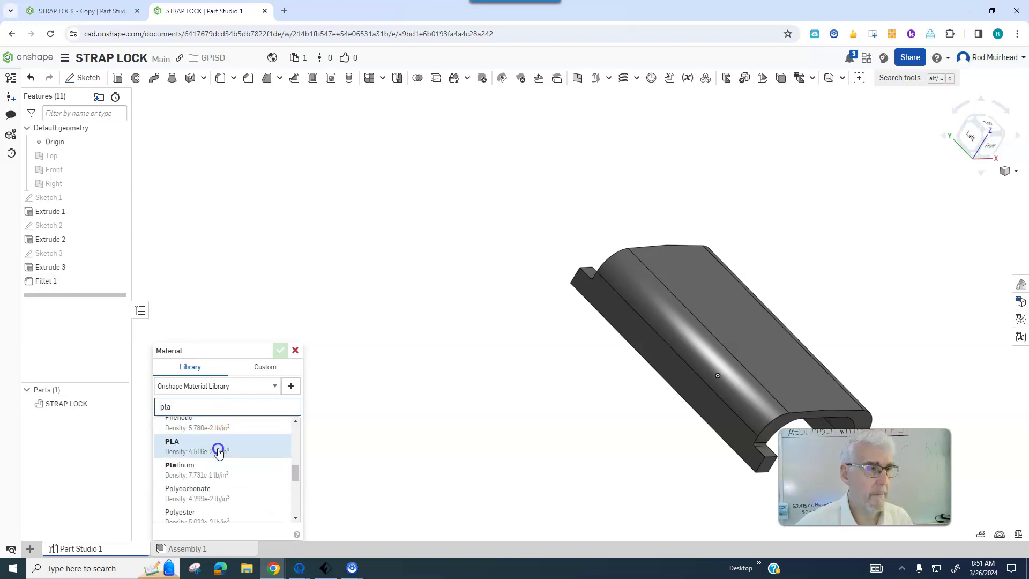
pyautogui.click(219, 452)
pyautogui.click(280, 350)
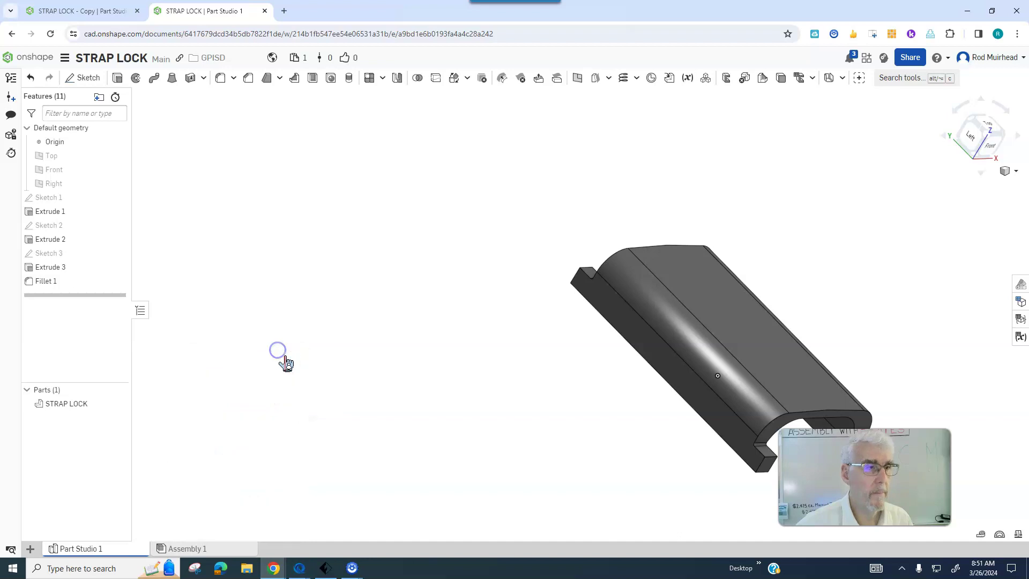
# - Open the STRAP LOCK part's appearance settings and close them unchanged
pyautogui.rightClick(60, 412)
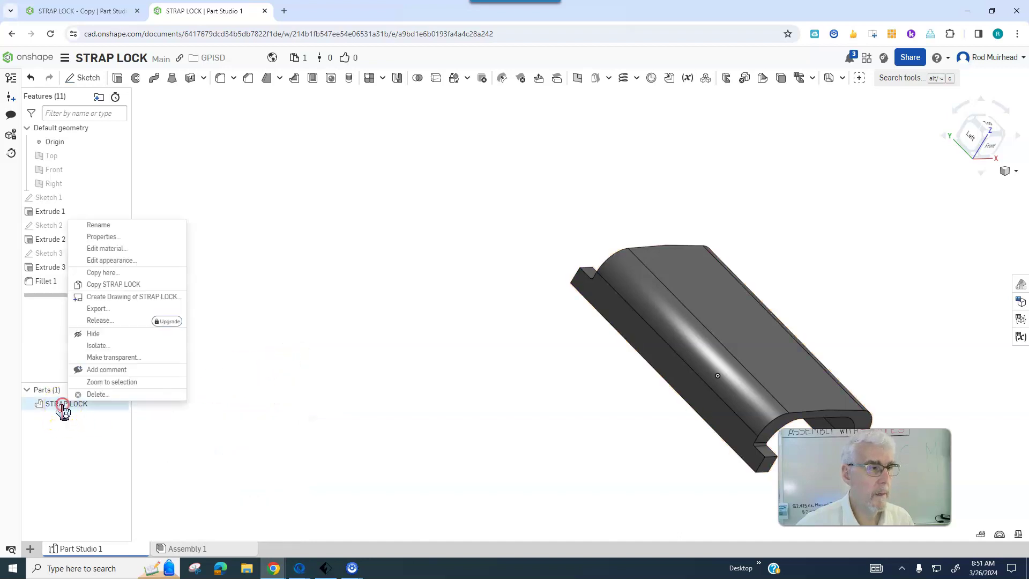
pyautogui.click(126, 260)
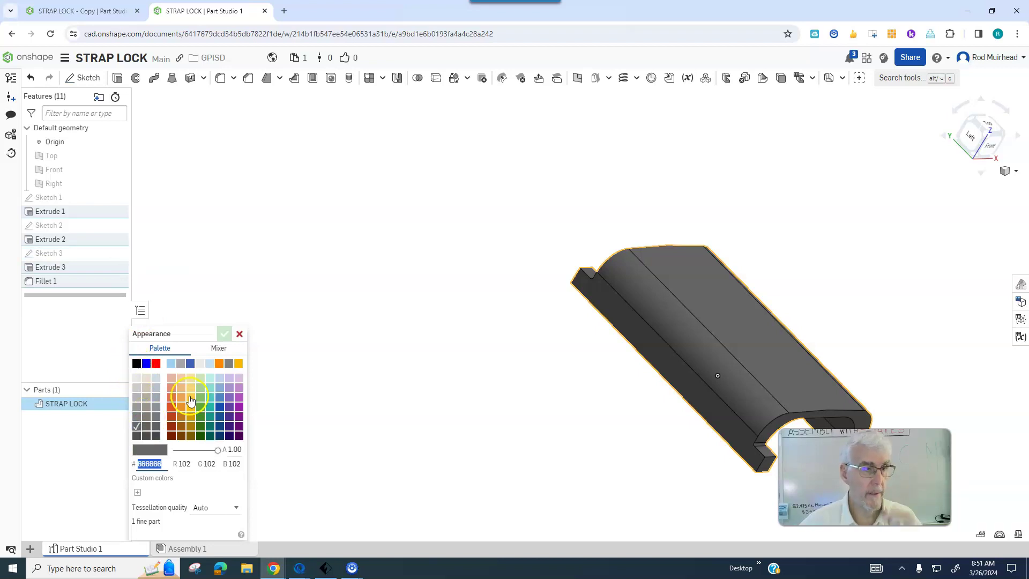
pyautogui.click(239, 335)
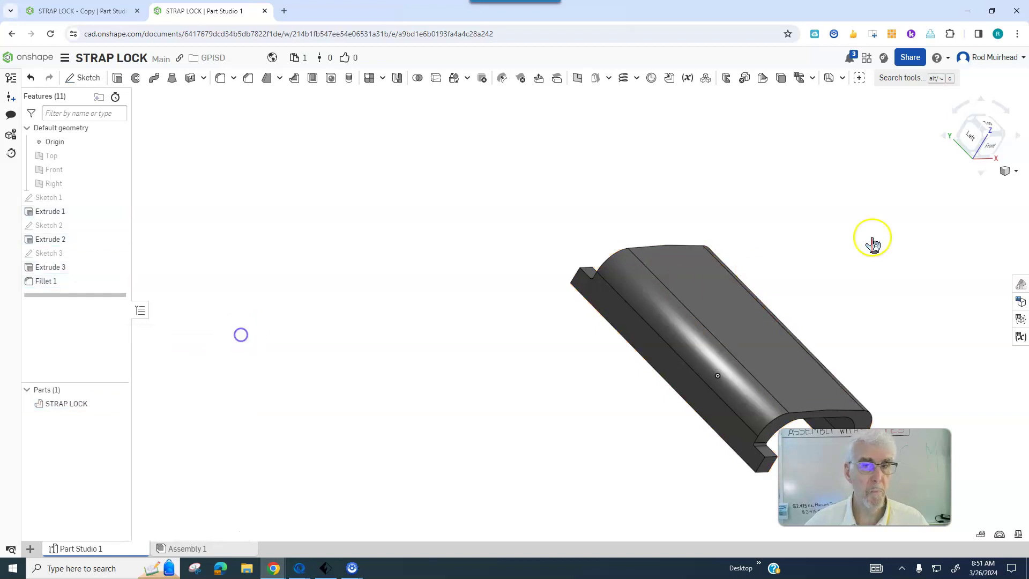
pyautogui.click(1007, 172)
# - In isometric view, measure STRAP LOCK: 0.012 lb, 0.256 in³ volume, 6.029 in² area
pyautogui.click(988, 184)
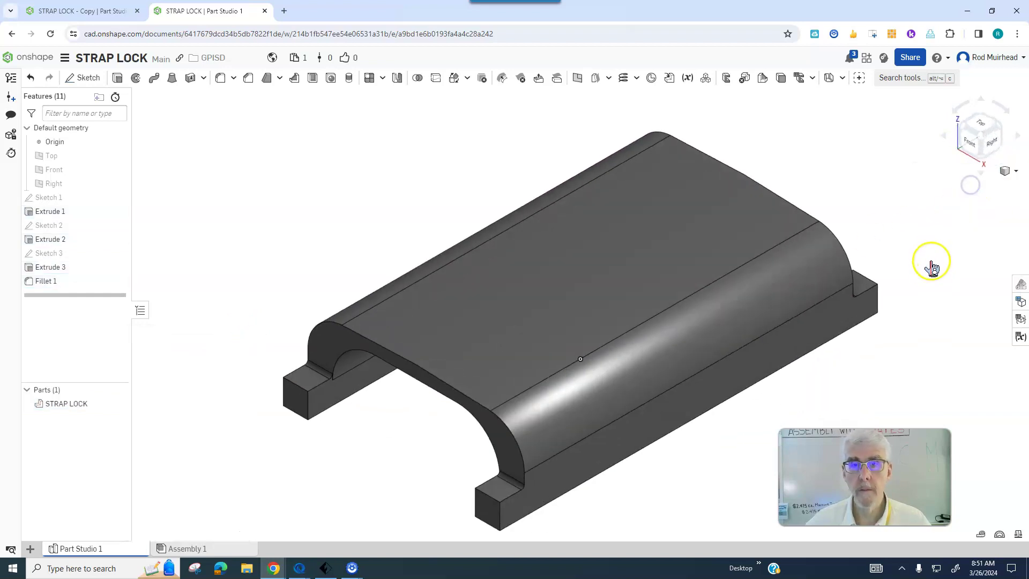
pyautogui.click(1018, 534)
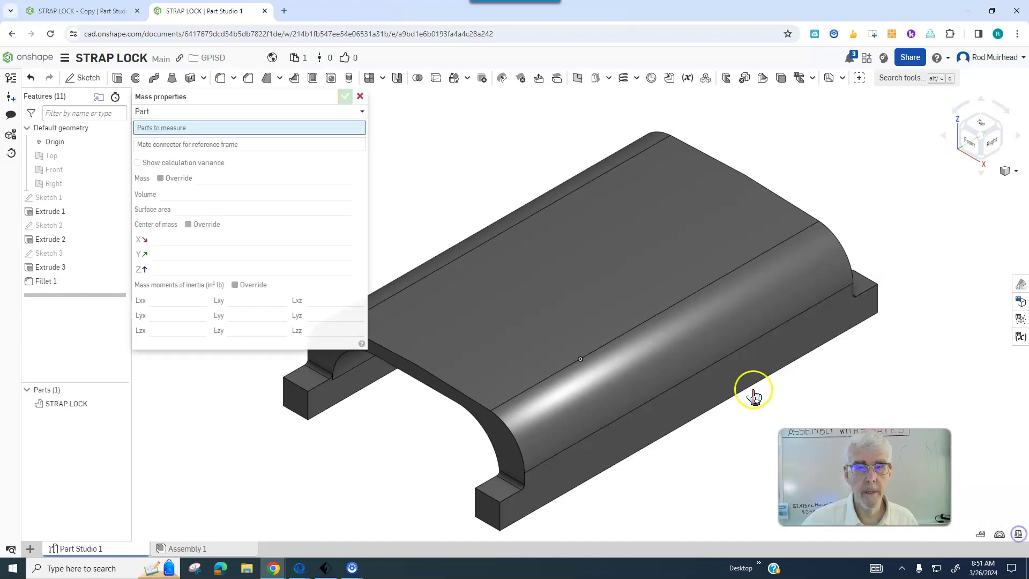
pyautogui.click(704, 343)
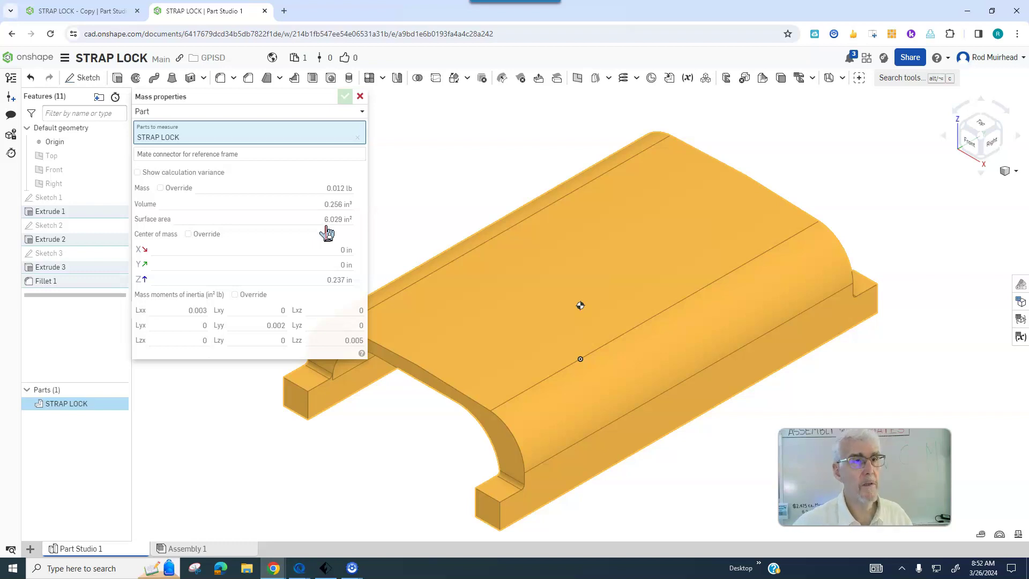
pyautogui.click(336, 207)
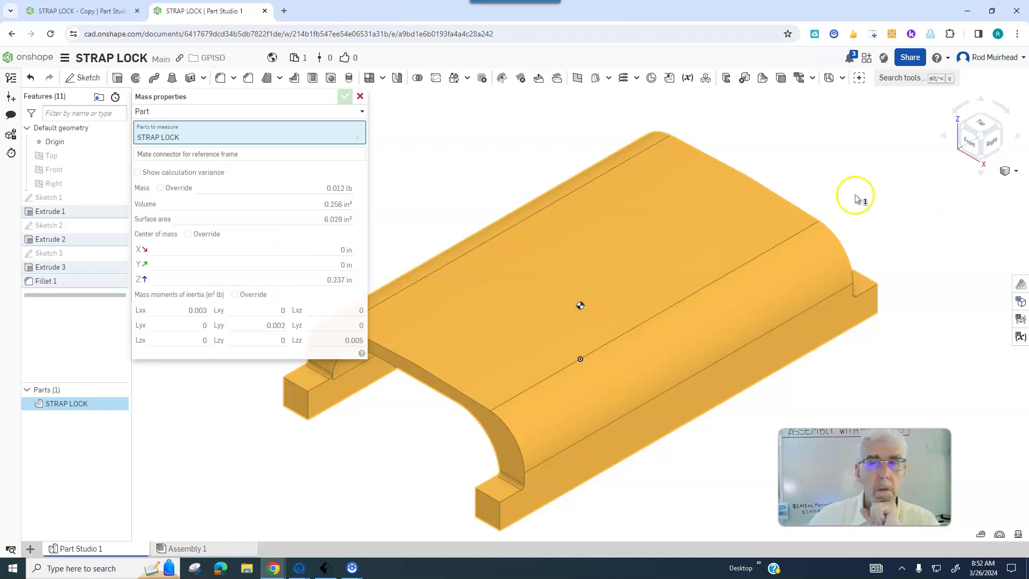
# - Check the centre of mass from front and right views, then close the mass properties readout
pyautogui.click(970, 145)
pyautogui.scroll(-4, 911, 188)
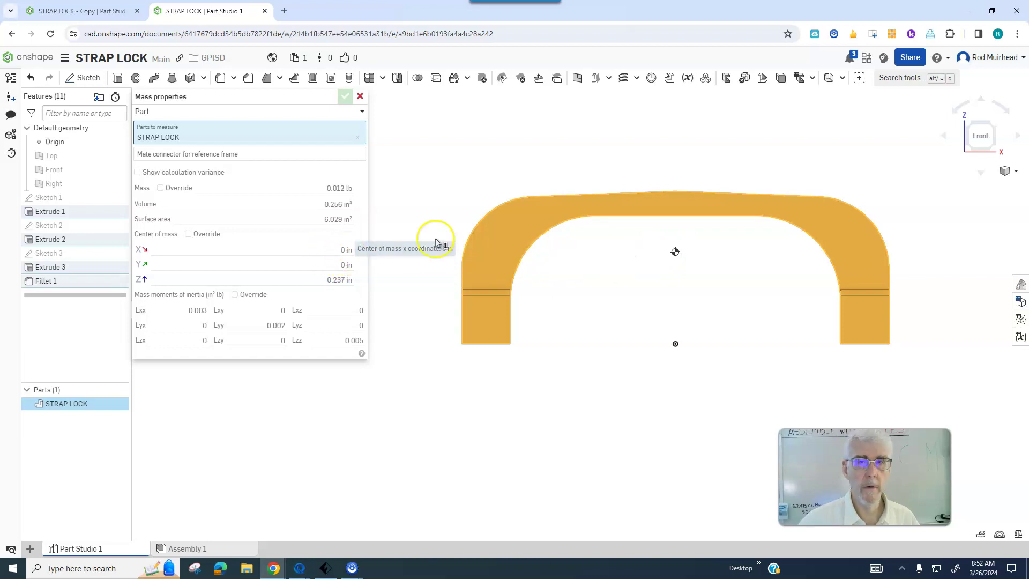
pyautogui.click(942, 138)
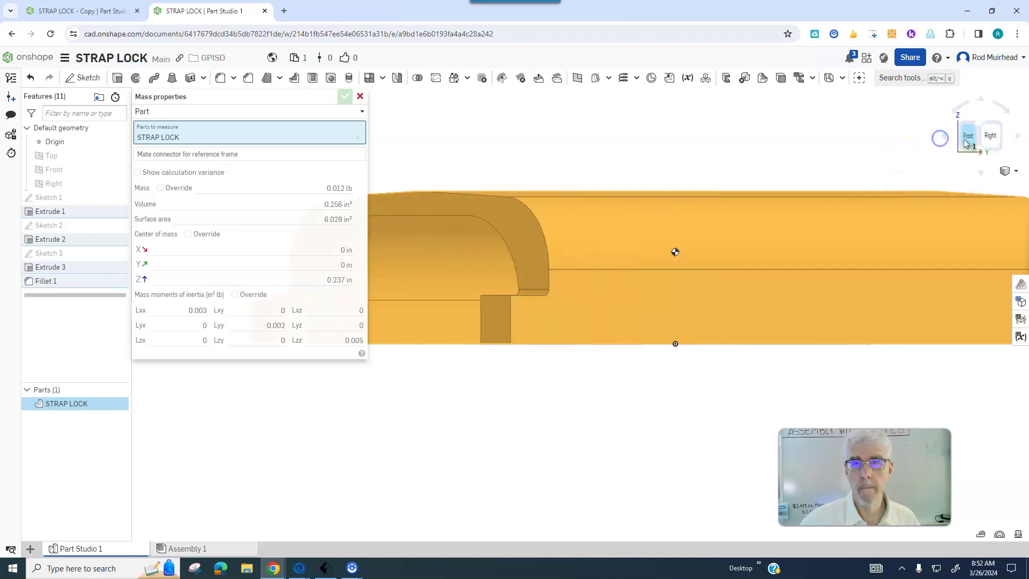
pyautogui.click(984, 137)
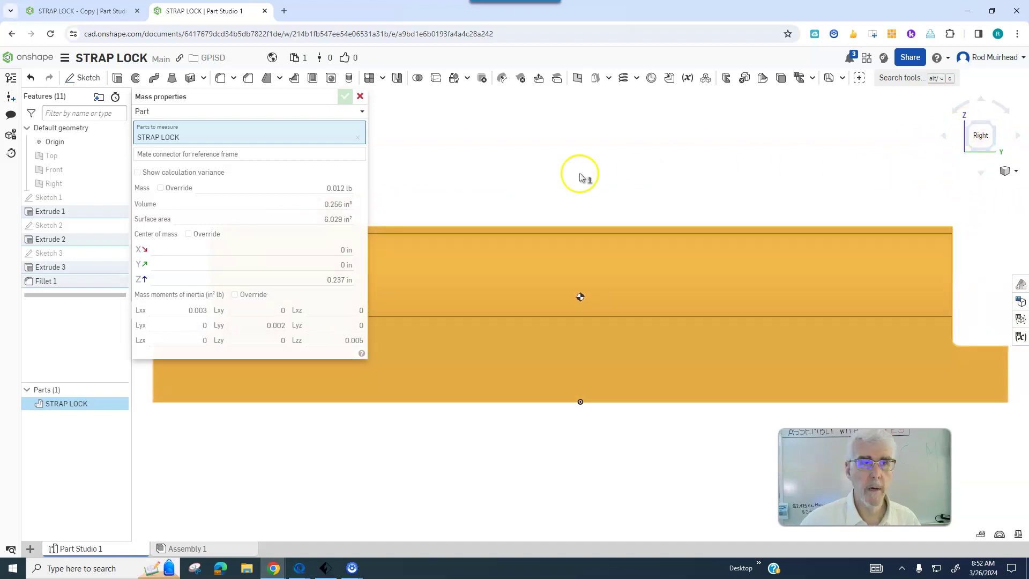
pyautogui.moveTo(337, 288)
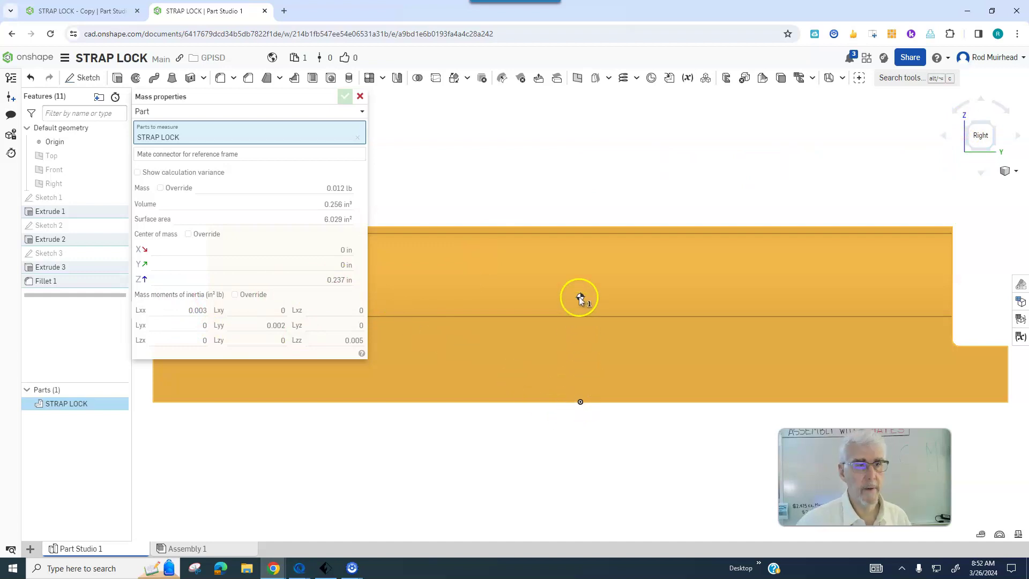
pyautogui.moveTo(314, 253)
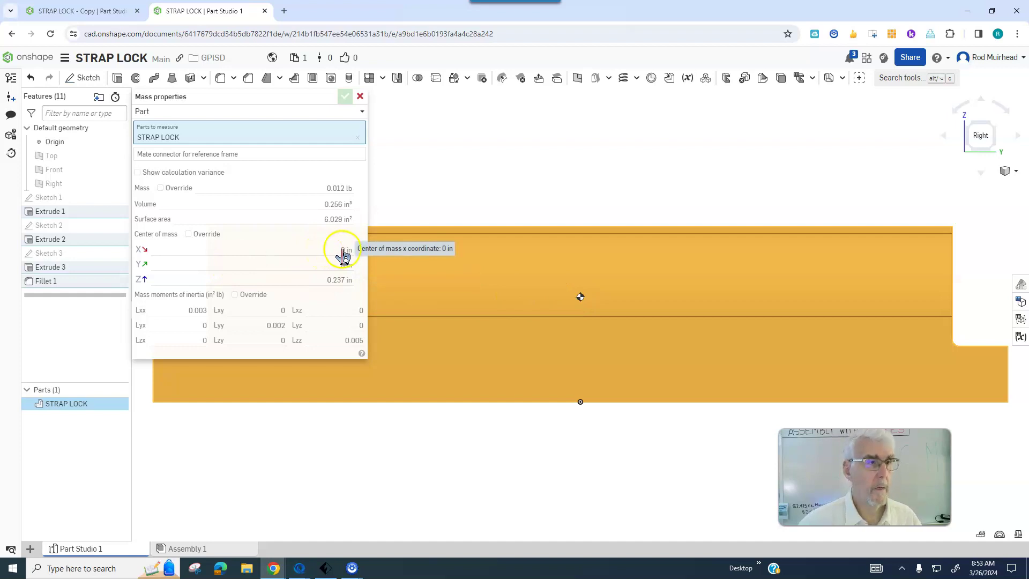
pyautogui.moveTo(432, 203); pyautogui.dragTo(445, 209, button='right')
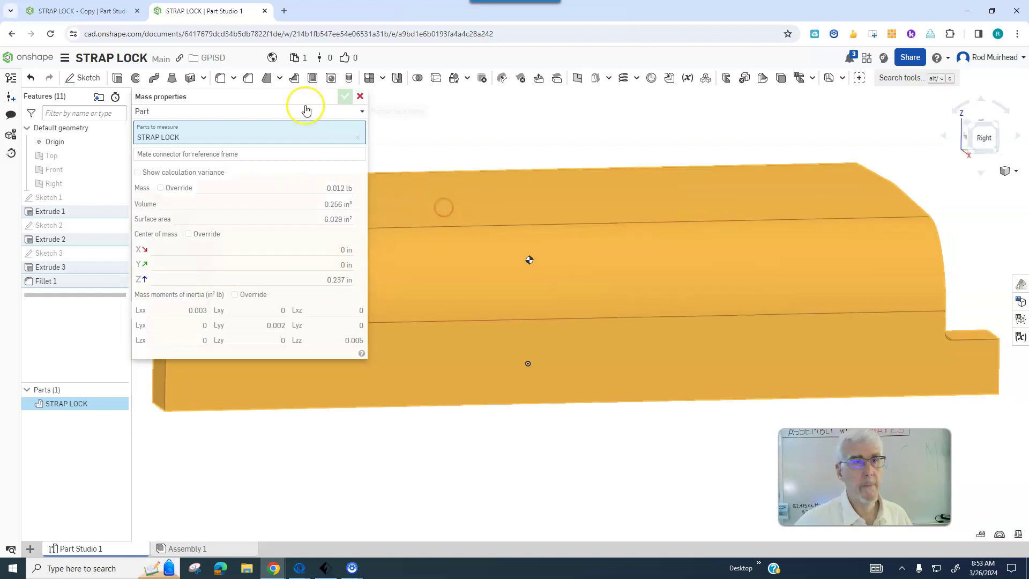
pyautogui.moveTo(344, 199)
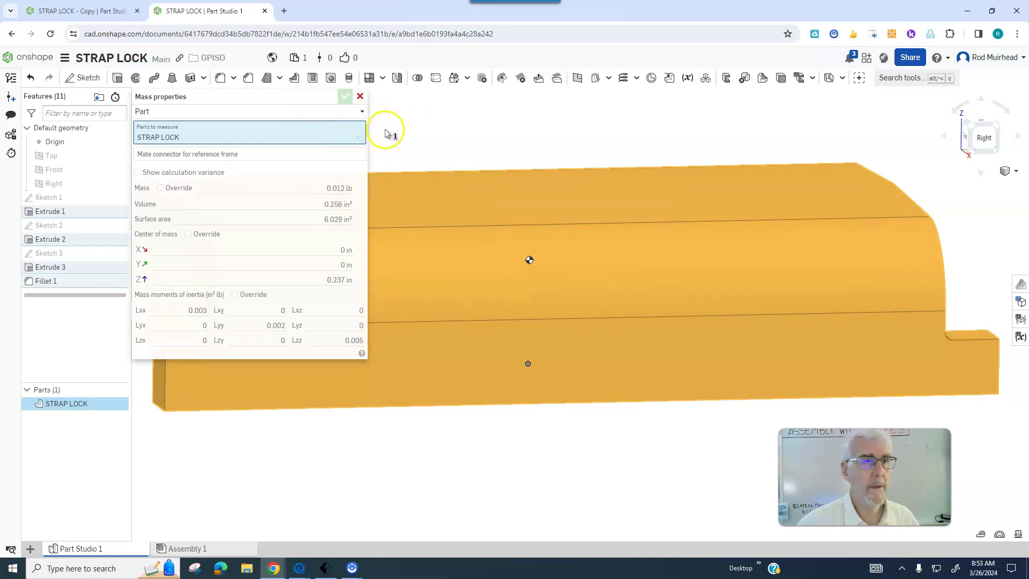
pyautogui.click(360, 96)
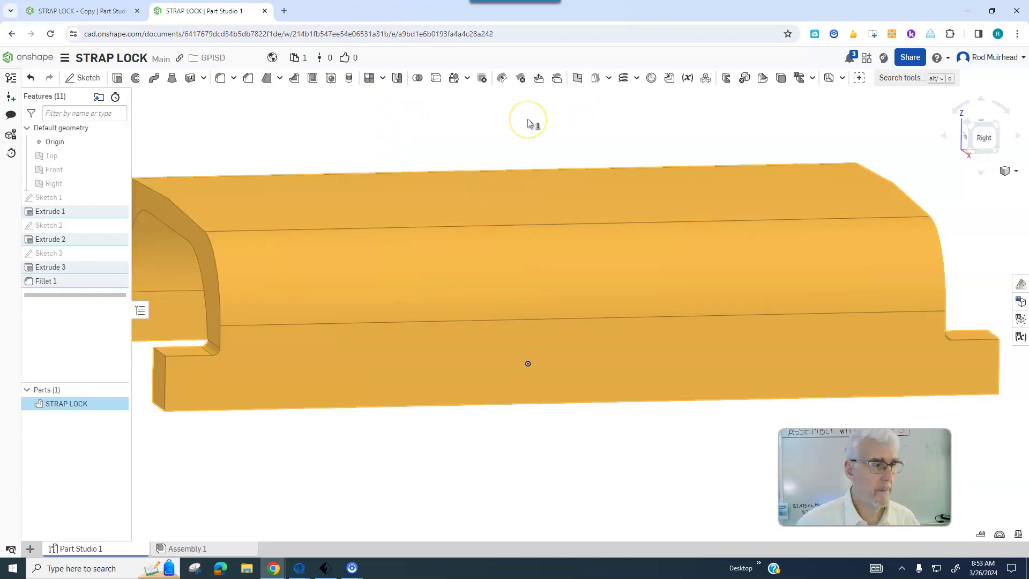